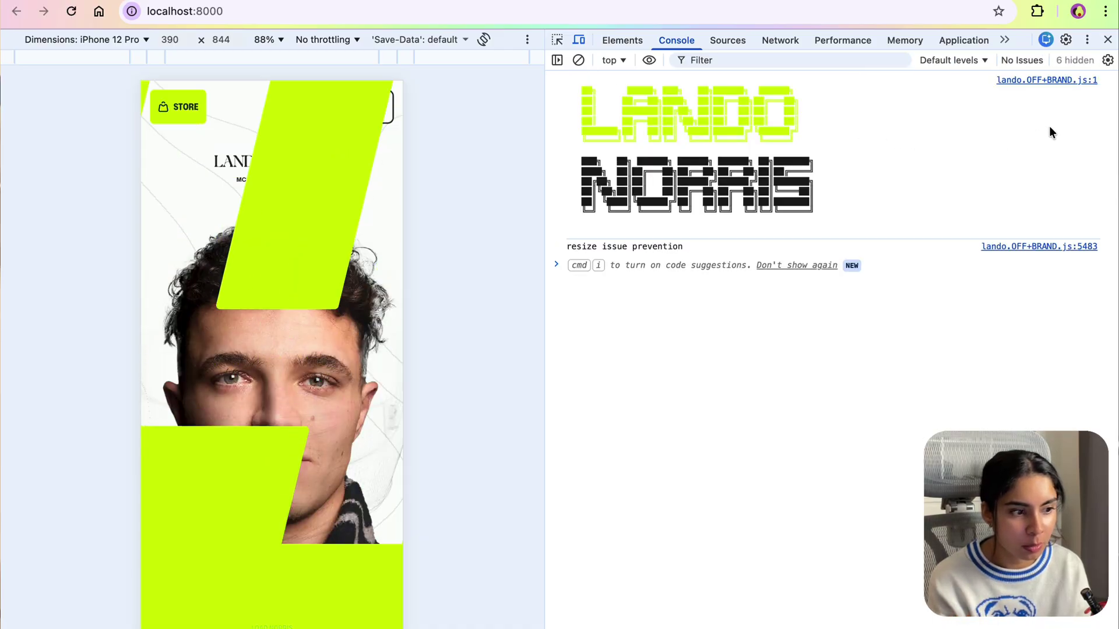
# Reload the local site and reopen DevTools on the Console showing the .webp texture 404 errors.
pyautogui.click(1108, 39)
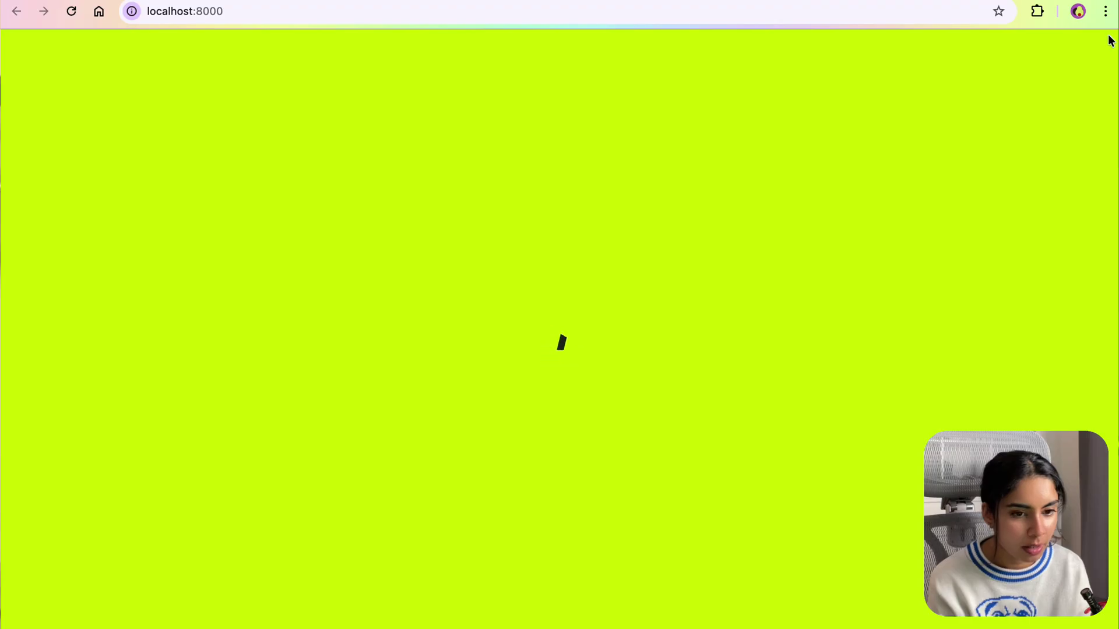
pyautogui.rightClick(984, 100)
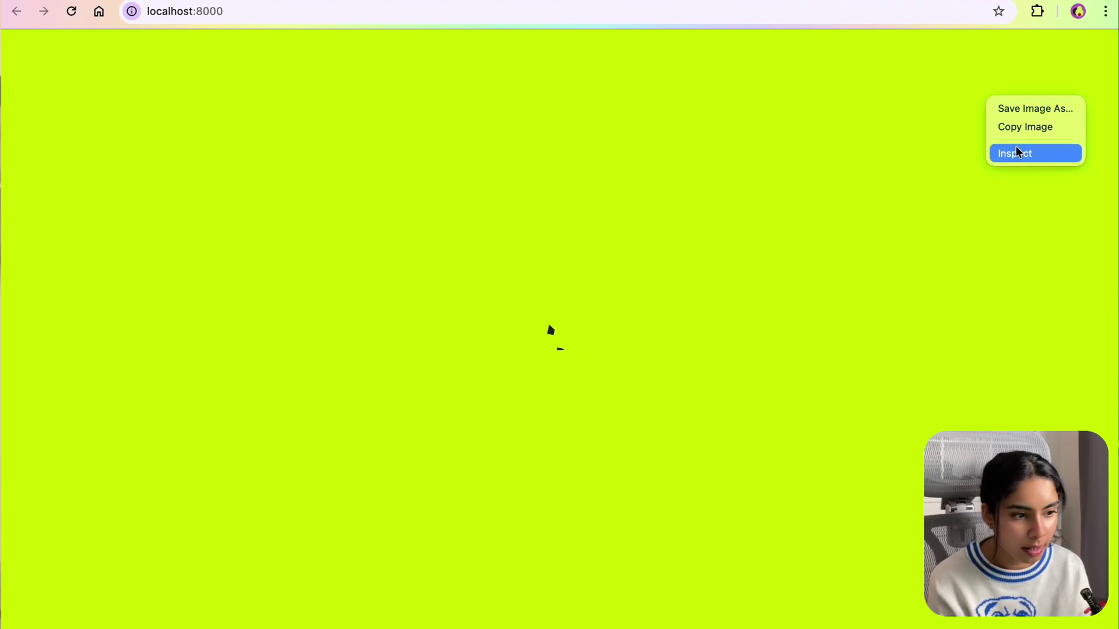
pyautogui.click(1020, 151)
pyautogui.click(675, 40)
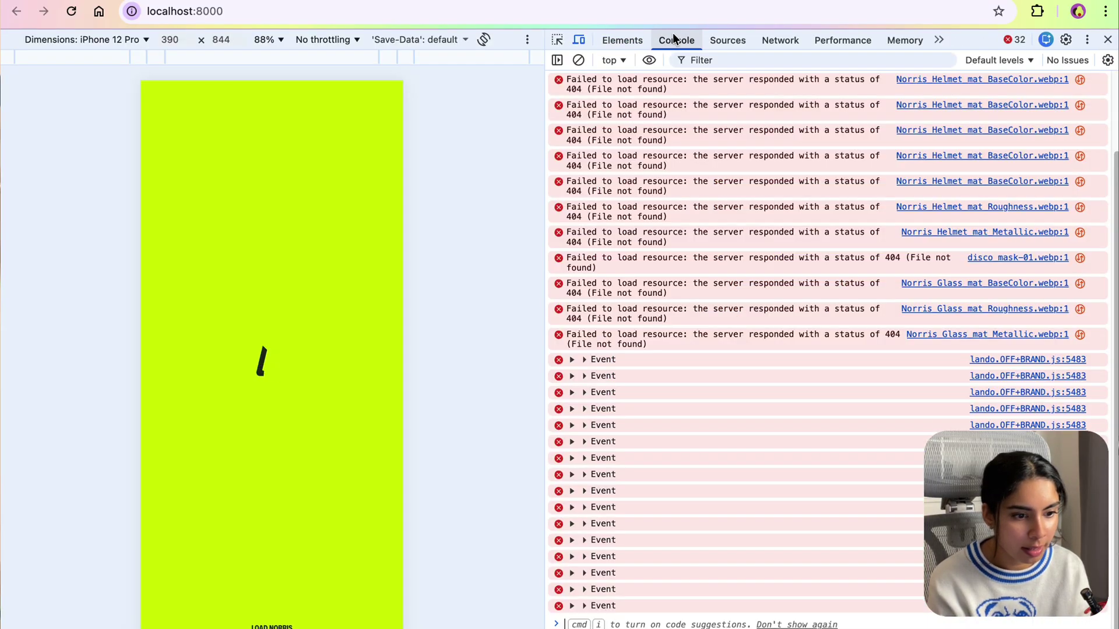
pyautogui.scroll(2, 638, 410)
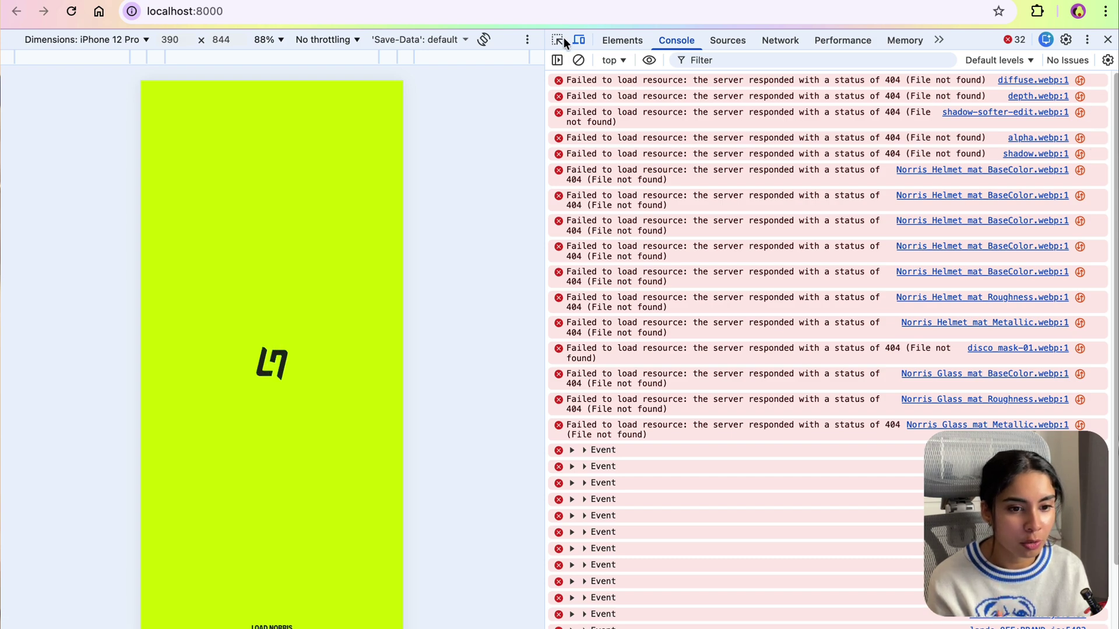
# In the Abacus.AI chat, select the opening line of Claude's race-condition answer.
pyautogui.hotkey('ctrl', 'Tab')
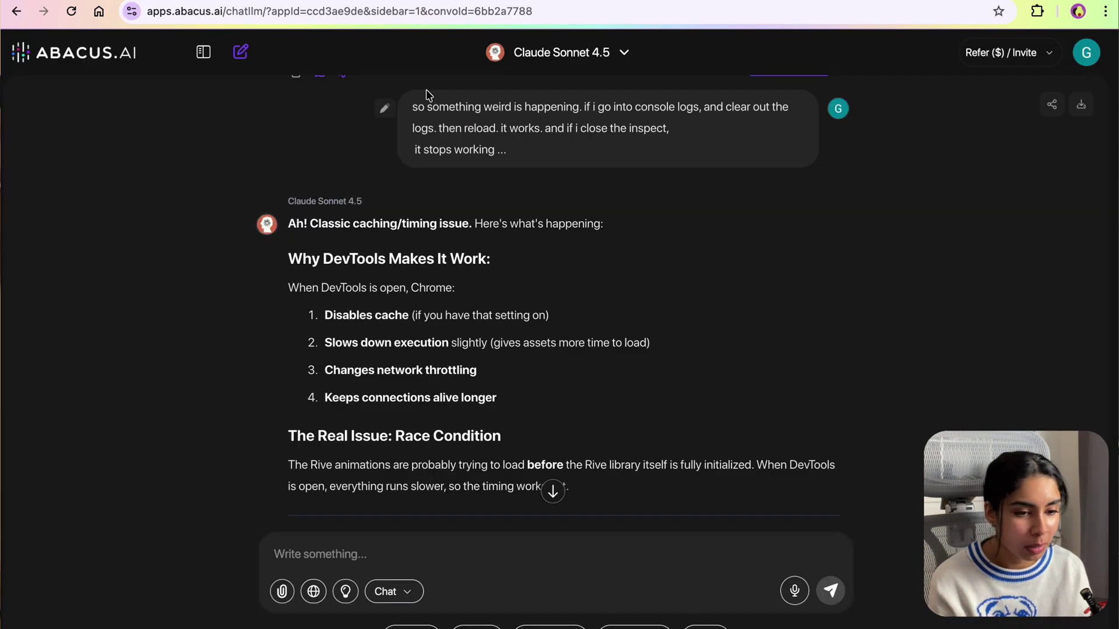
pyautogui.scroll(-3, 412, 110)
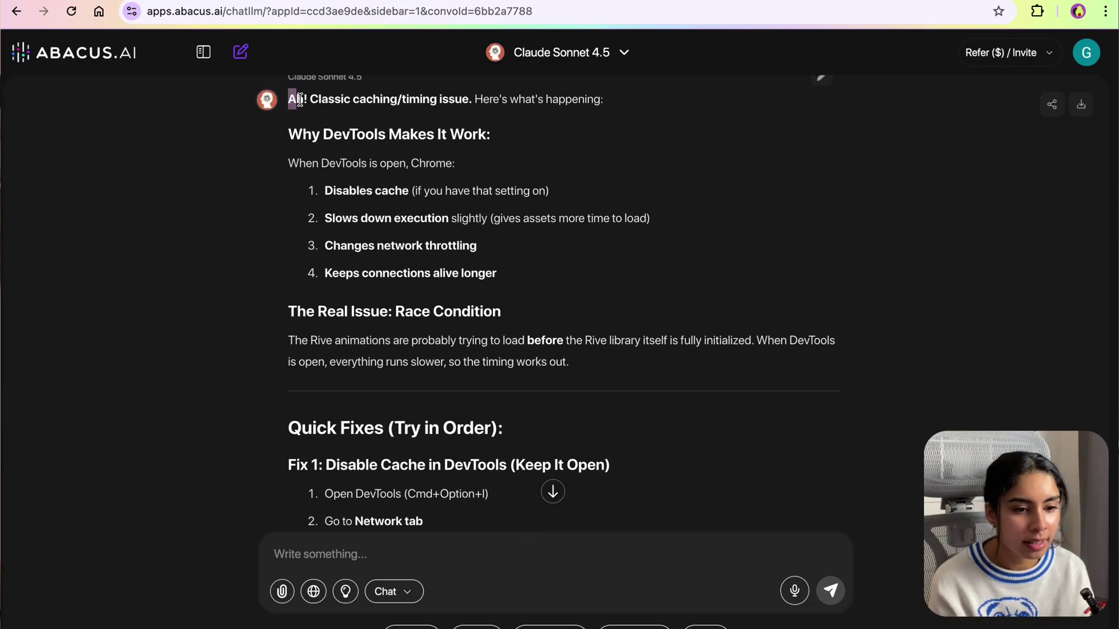
pyautogui.moveTo(299, 100); pyautogui.dragTo(482, 110)
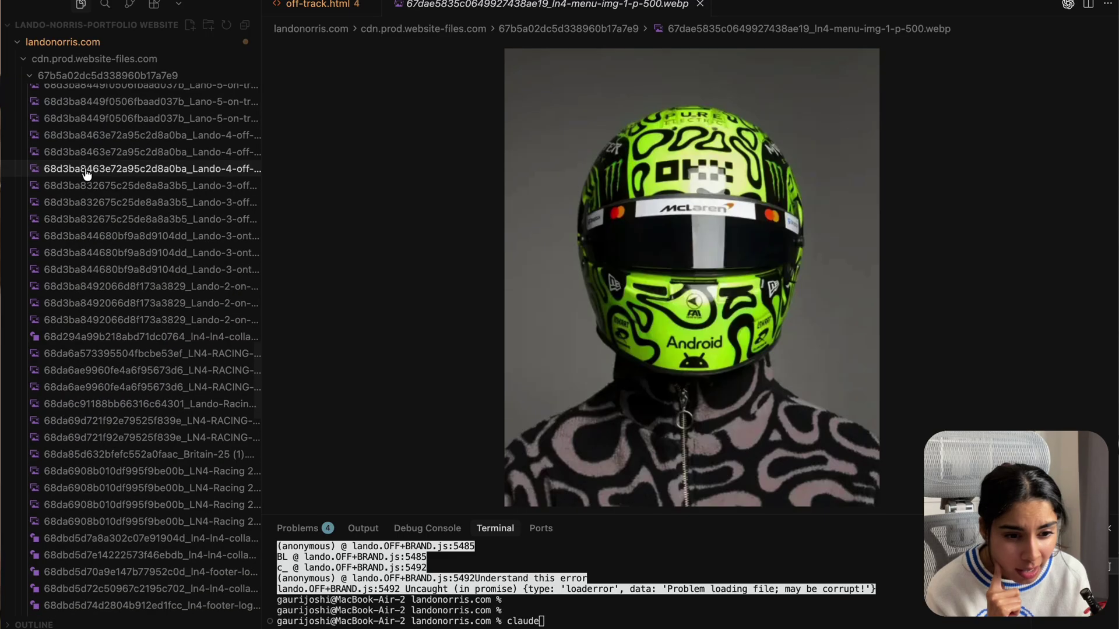
pyautogui.scroll(-5, 87, 174)
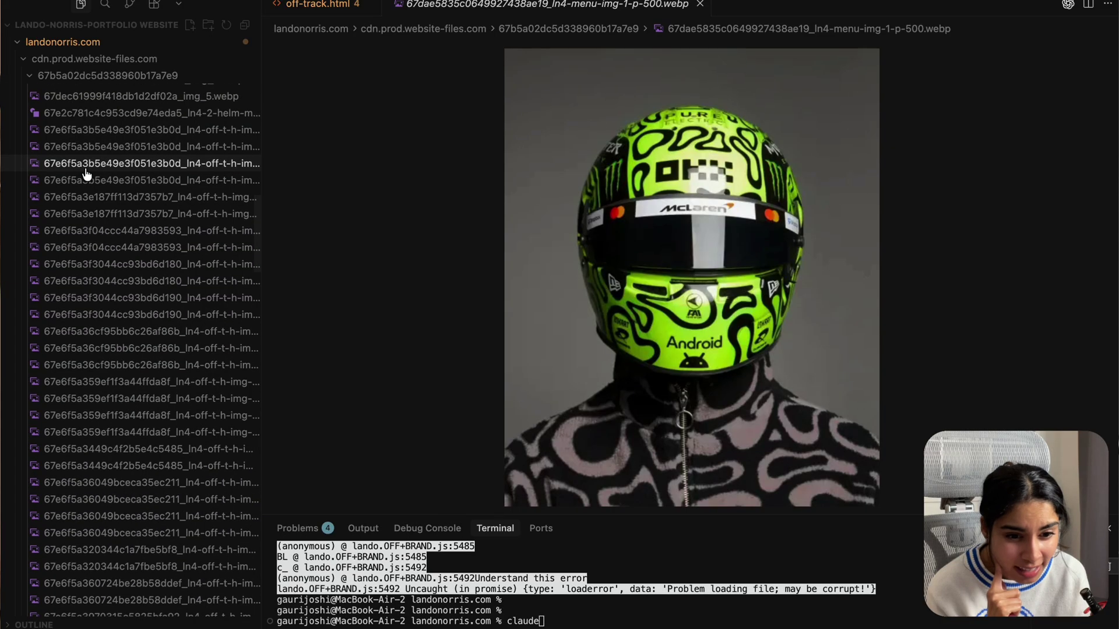
# Collapse the 67b5a02dc5d338960b17a7e9 folder and re-expand js to reveal lando.OFF+BRAND.js.
pyautogui.scroll(10, 87, 174)
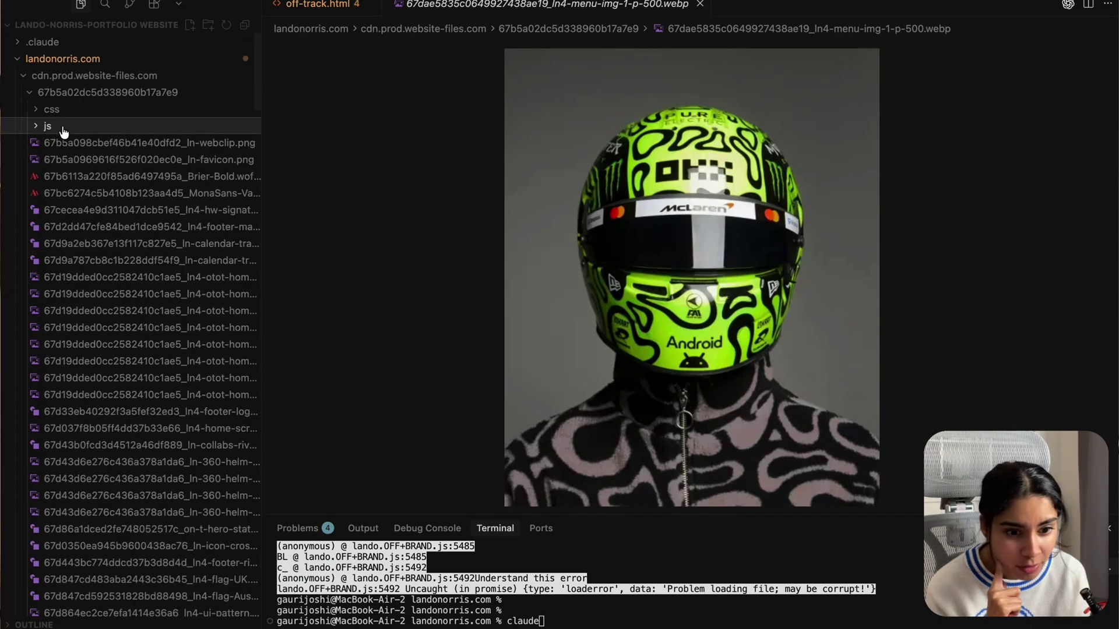
pyautogui.click(103, 93)
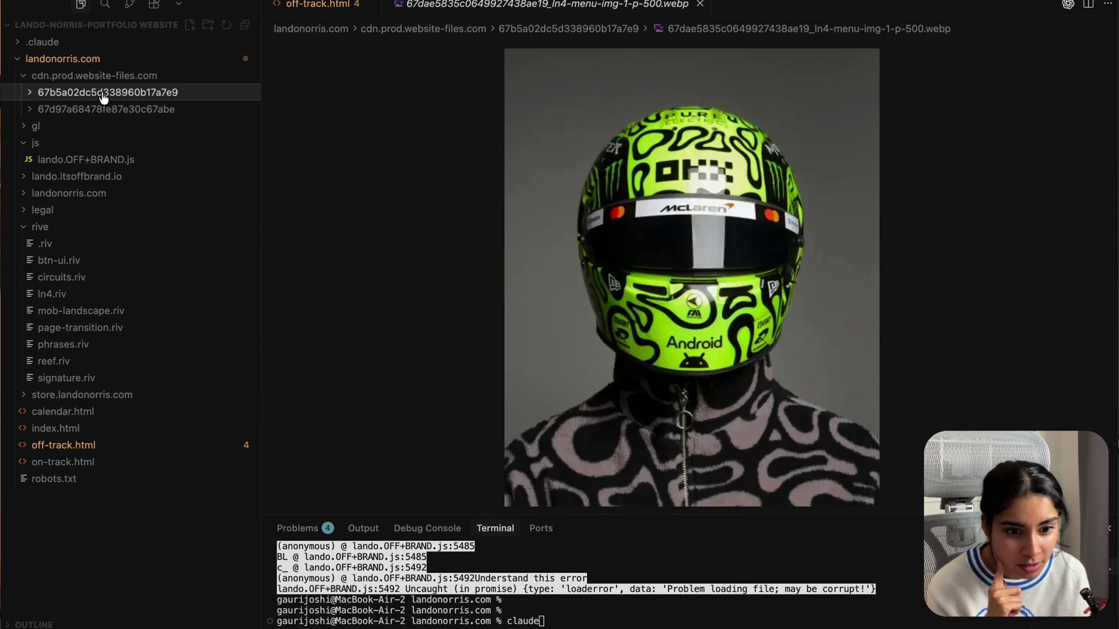
pyautogui.click(103, 143)
pyautogui.click(103, 144)
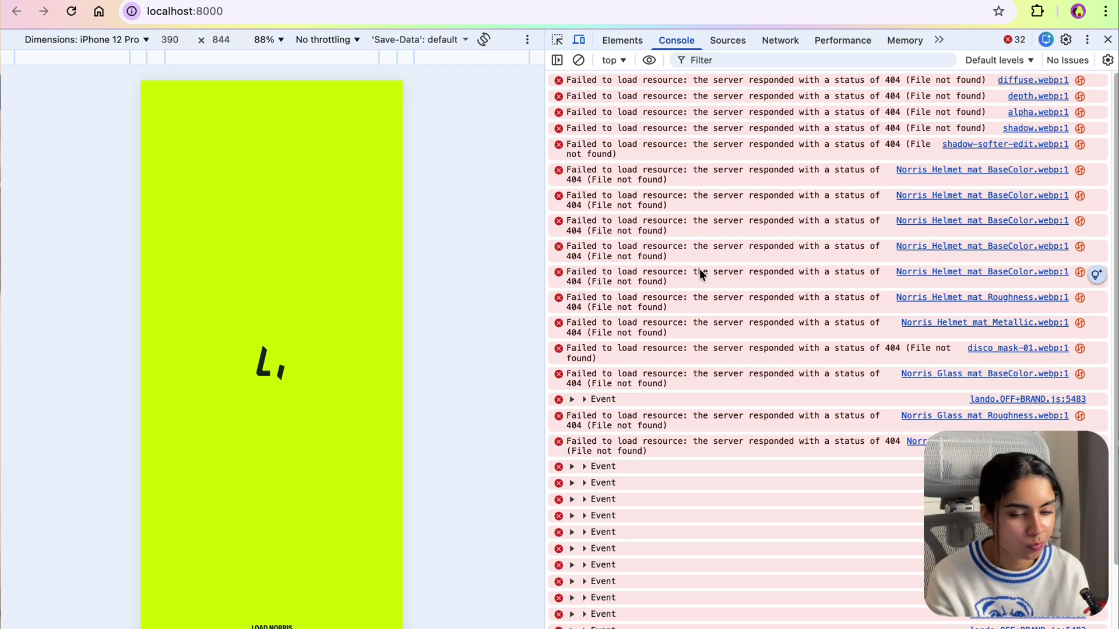
# Return to Chrome and let localhost:8000 finish loading in the responsive DevTools preview.
pyautogui.press('super+Tab')
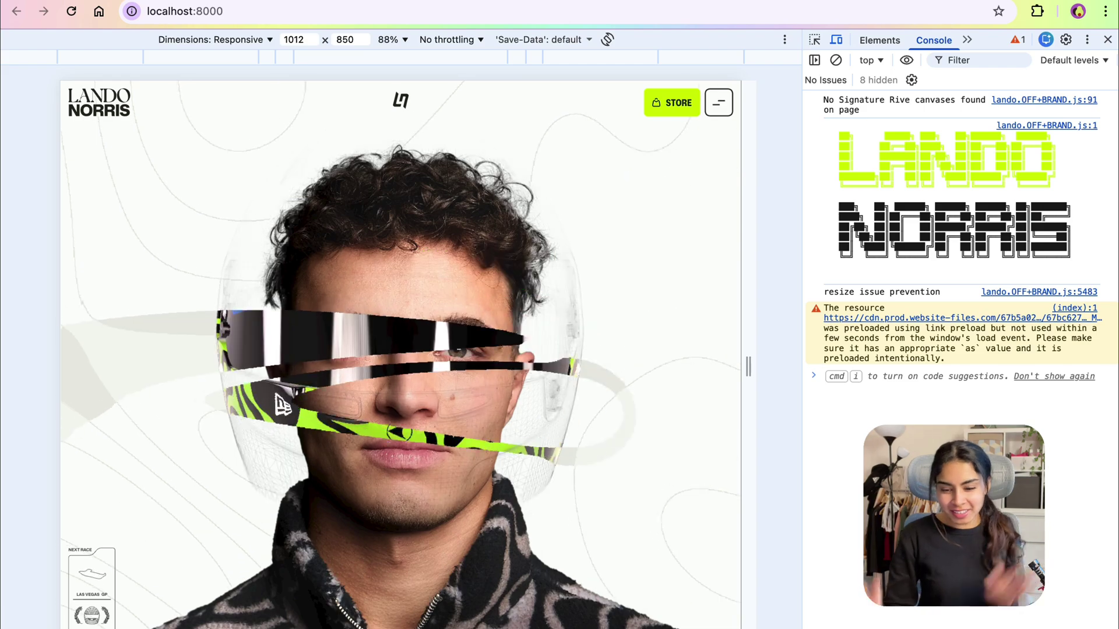
# Widen the responsive preview to 1147 pixels, close DevTools and scroll the hero.
pyautogui.moveTo(749, 366); pyautogui.dragTo(835, 367)
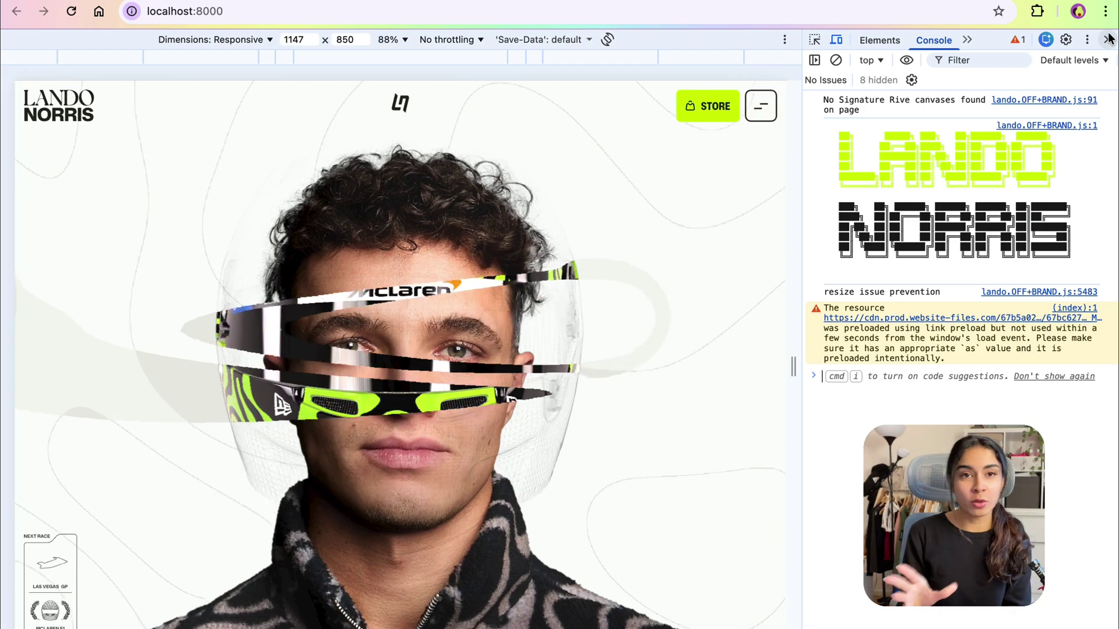
pyautogui.click(1108, 39)
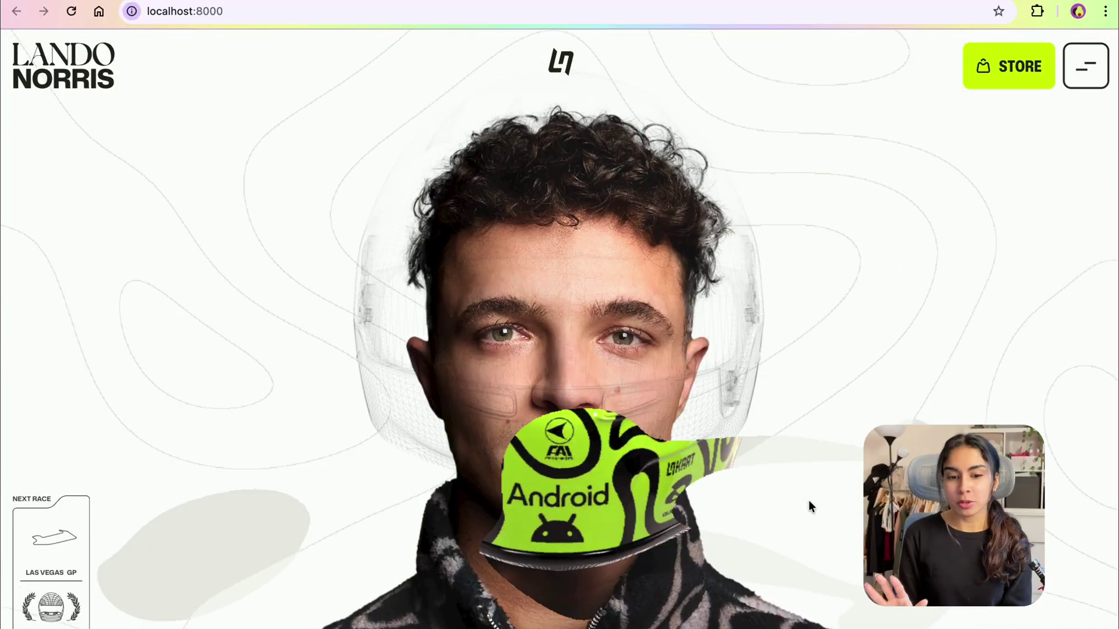
pyautogui.scroll(-3, 808, 500)
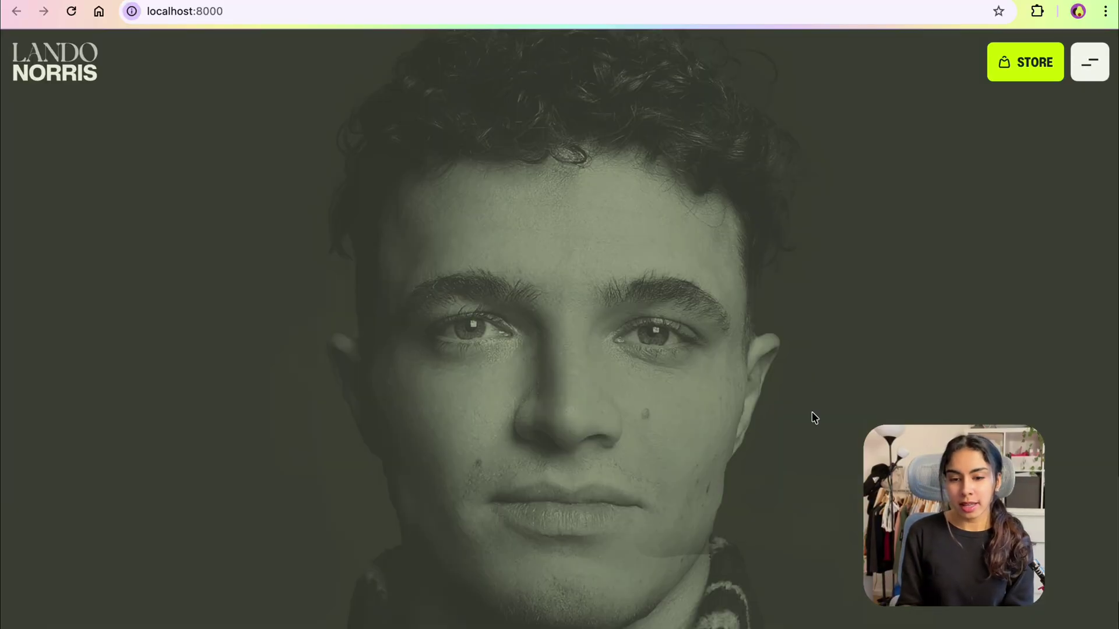
pyautogui.scroll(3, 834, 337)
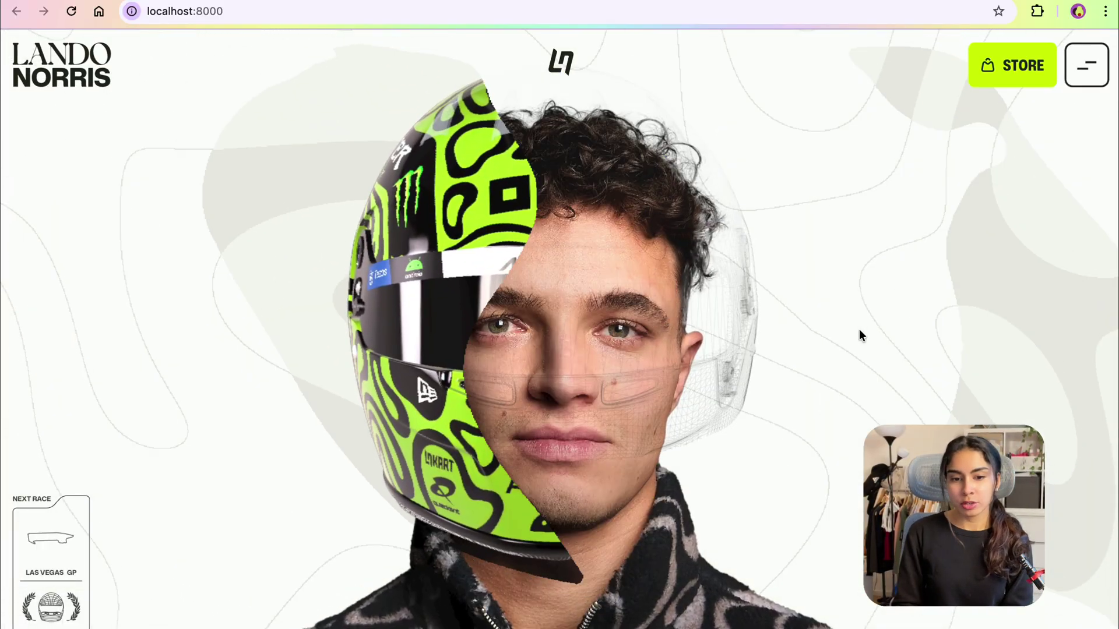
# Scroll to the dark face section, then open and close the site's navigation menu.
pyautogui.scroll(-1, 860, 333)
pyautogui.scroll(-1, 859, 330)
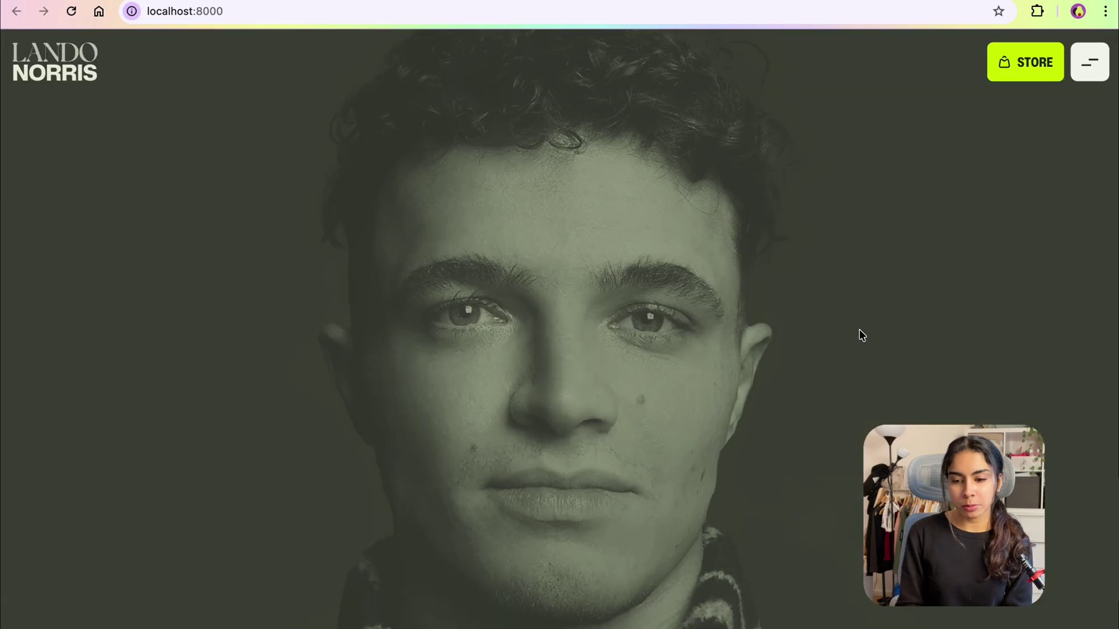
pyautogui.scroll(2, 859, 330)
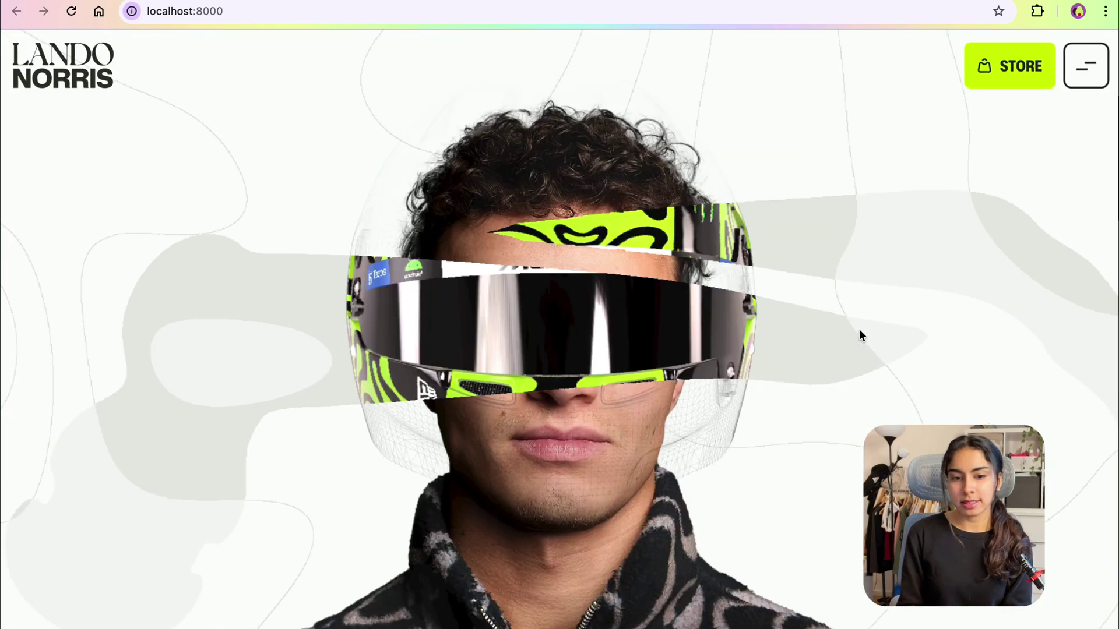
pyautogui.click(1103, 70)
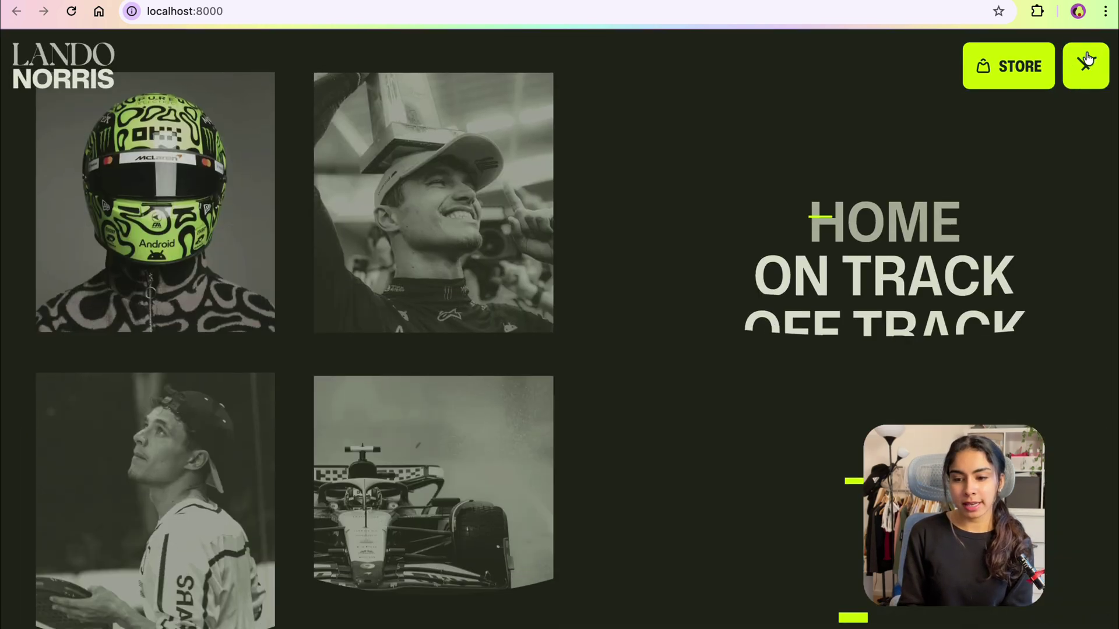
pyautogui.click(1085, 68)
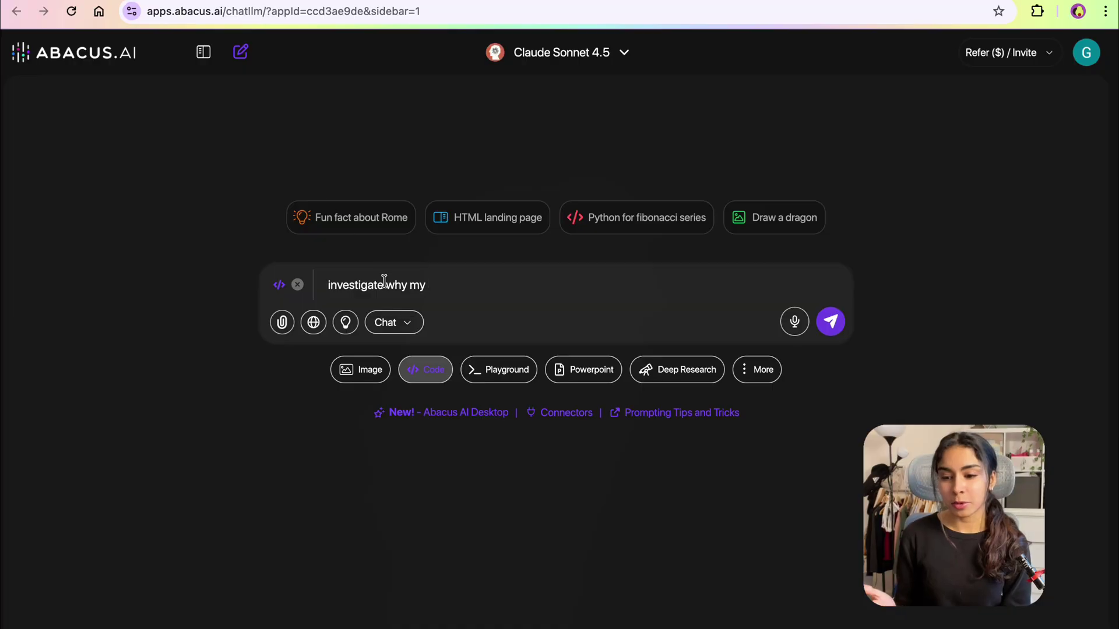
# Clear the prompt and set image generation to use the Nano Banana model.
pyautogui.press('BackSpace')
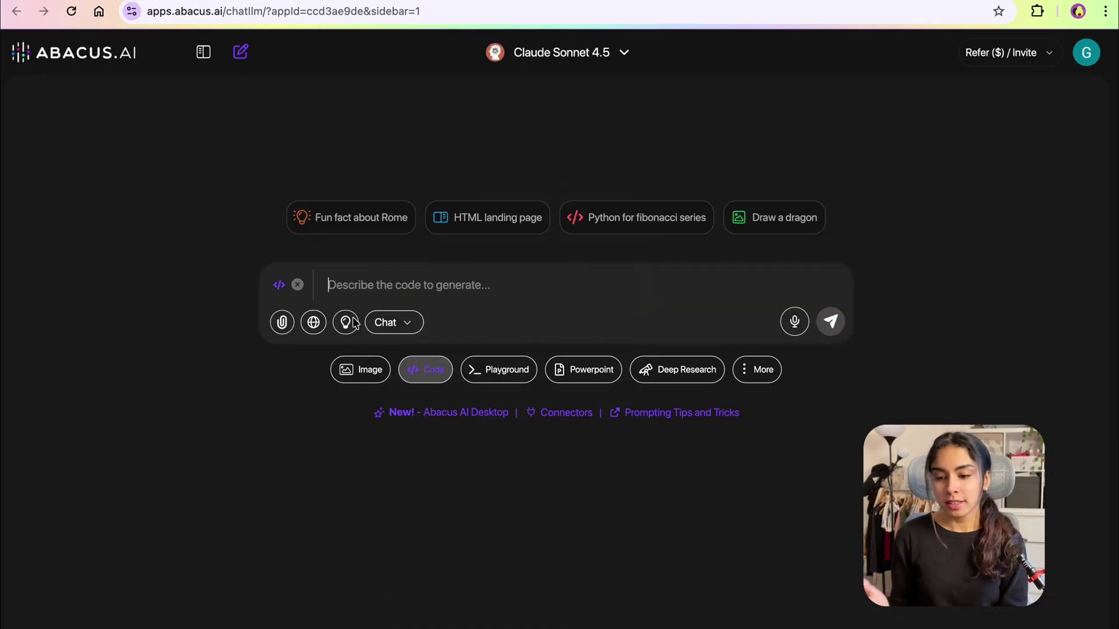
pyautogui.click(362, 371)
pyautogui.click(484, 236)
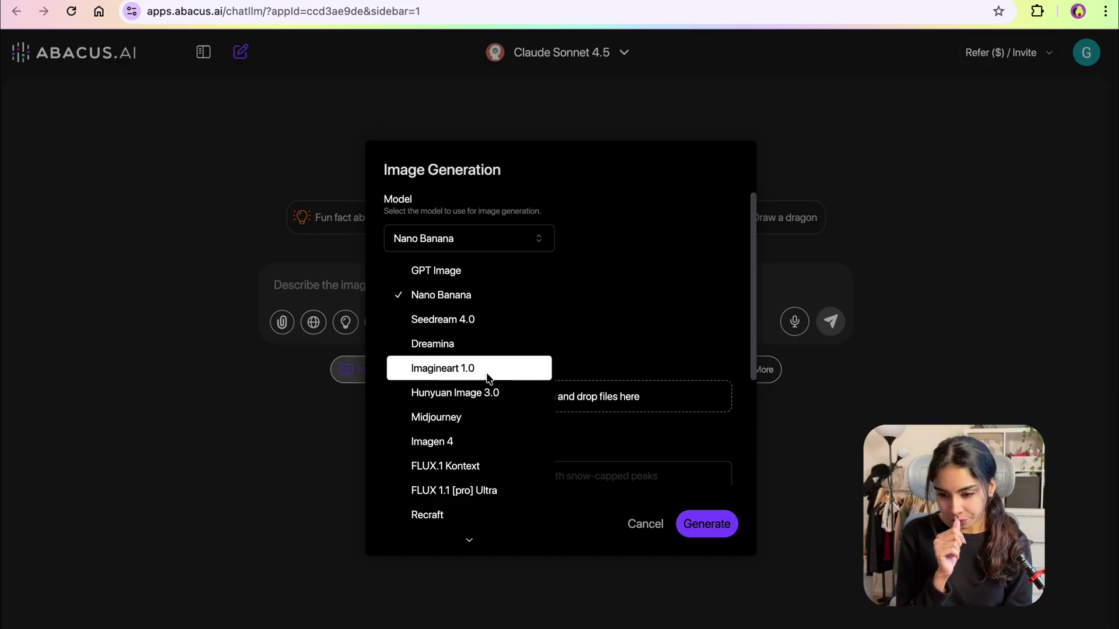
pyautogui.click(484, 297)
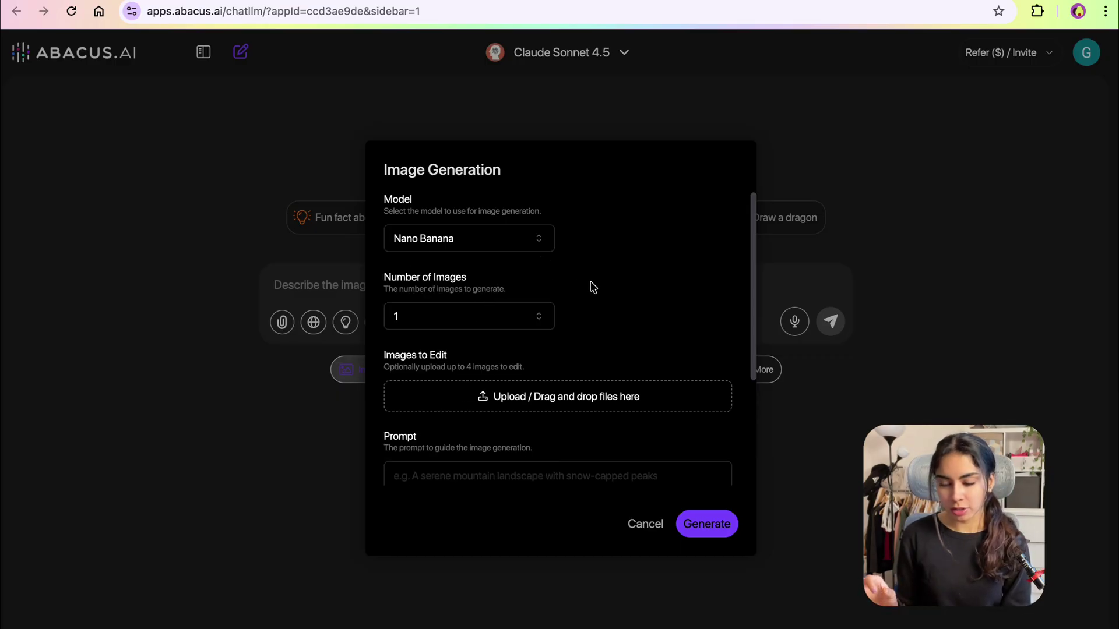
pyautogui.click(1061, 269)
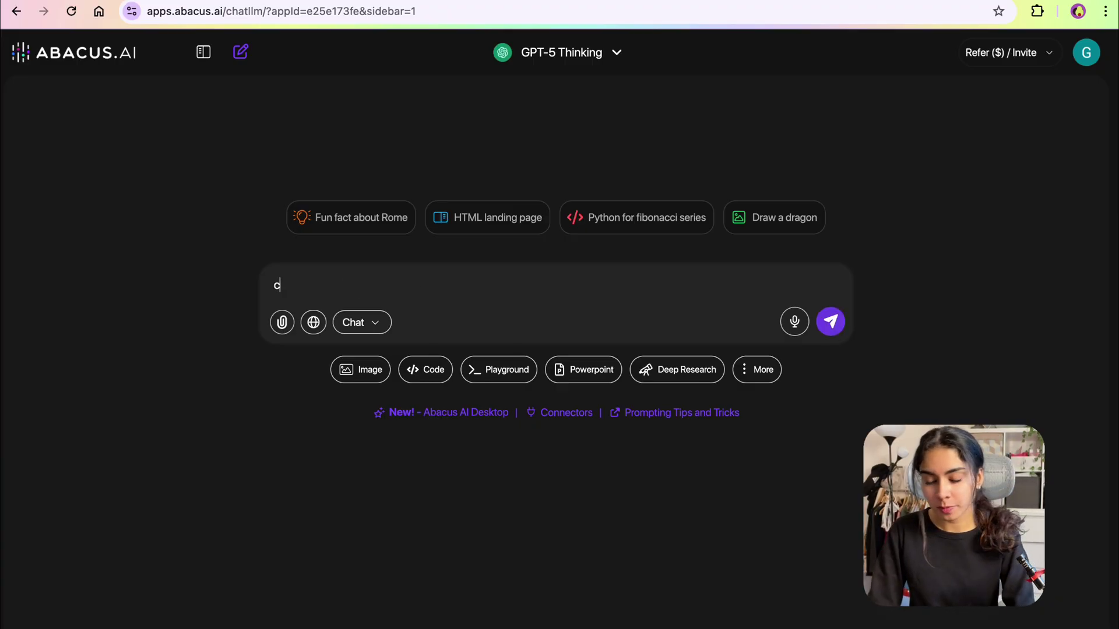
# Select GPT-5's prompt paragraph and scroll through the generated face-on-helmet images.
pyautogui.moveTo(288, 296); pyautogui.dragTo(570, 464)
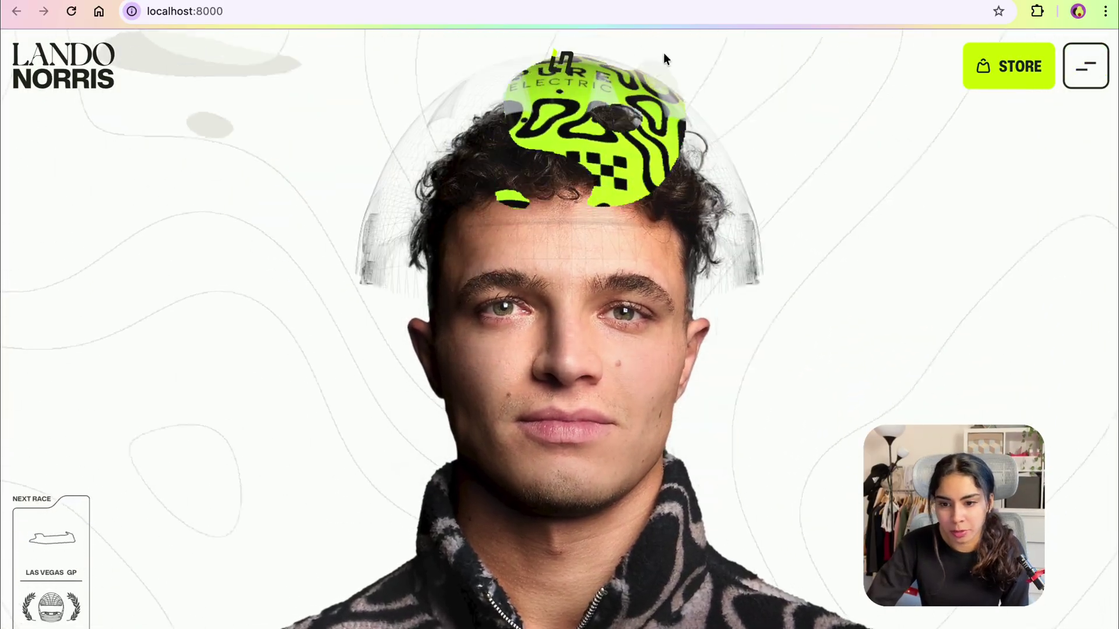
pyautogui.scroll(-3, 832, 438)
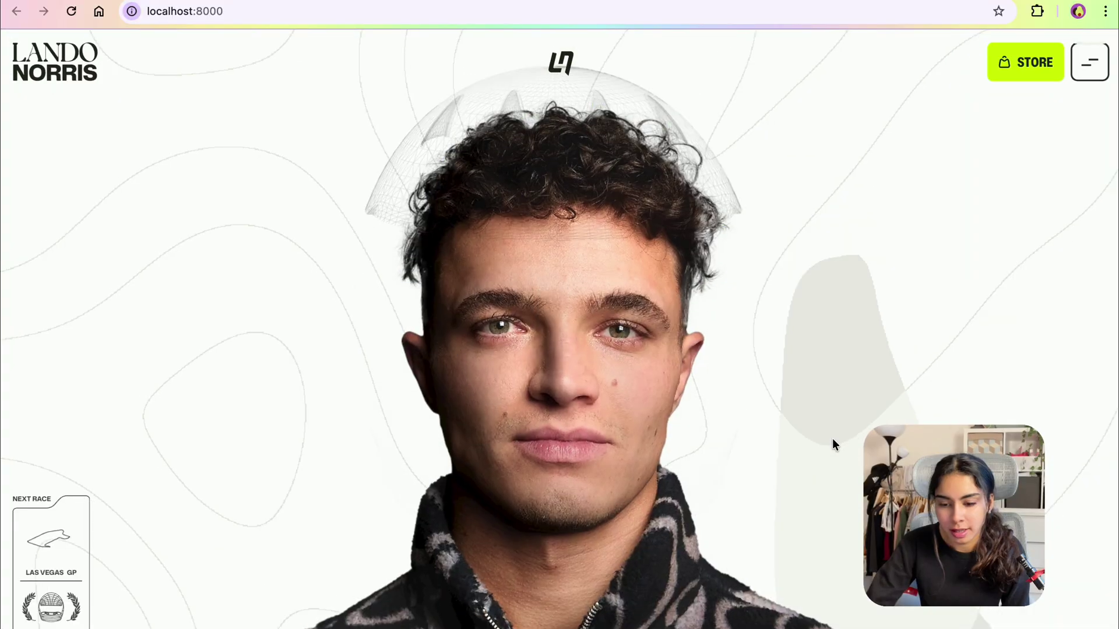
pyautogui.scroll(-3, 833, 441)
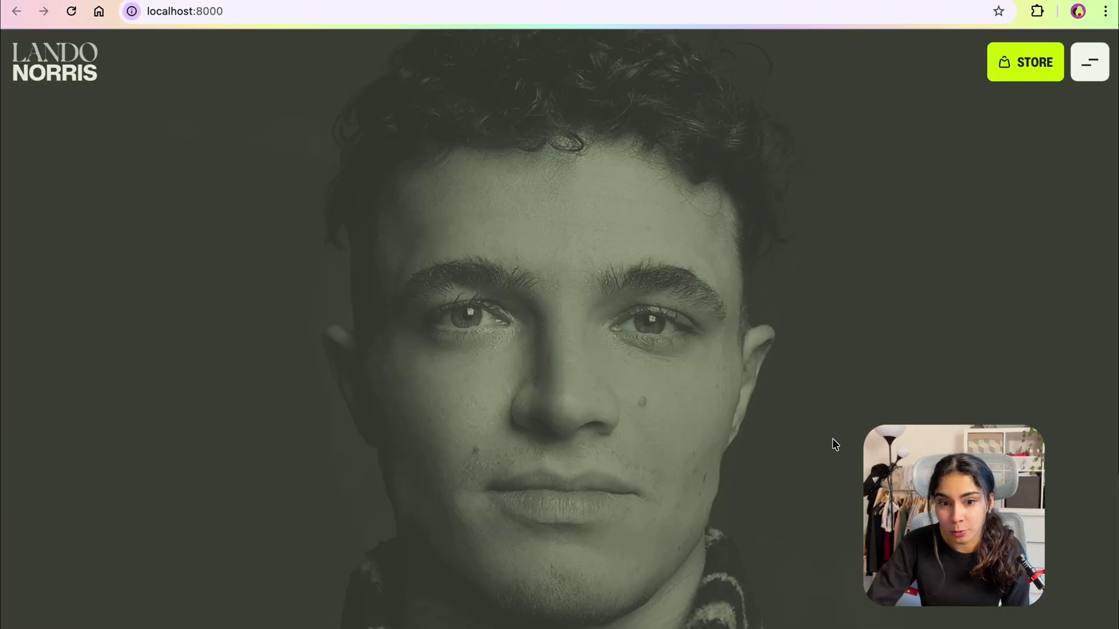
pyautogui.scroll(5, 832, 444)
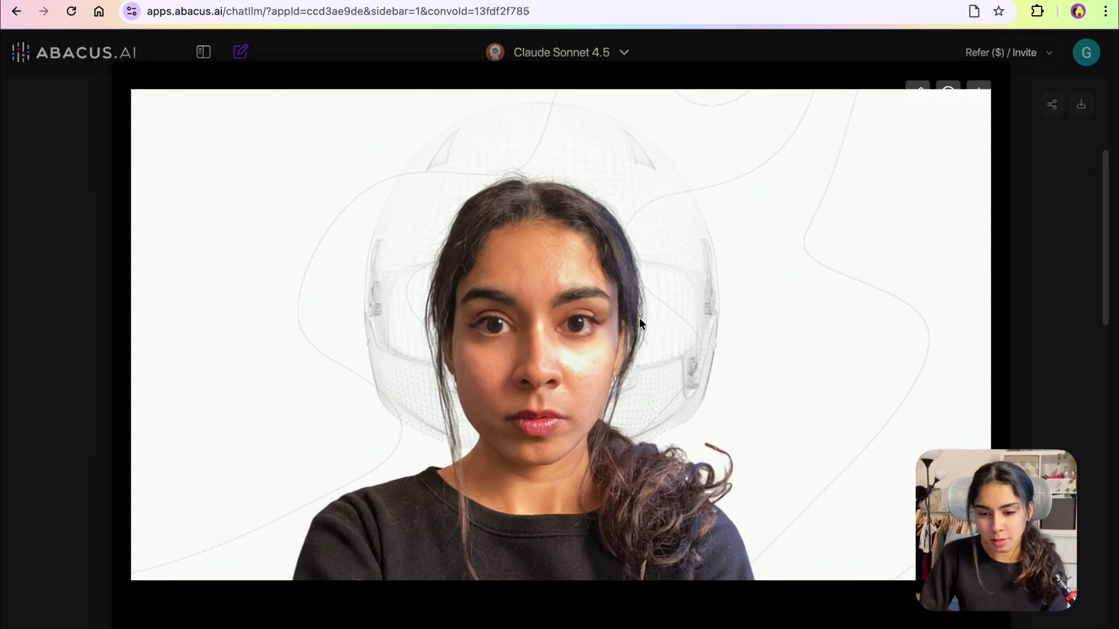
# Review the generated portraits full size, including the top-right image.
pyautogui.click(1033, 347)
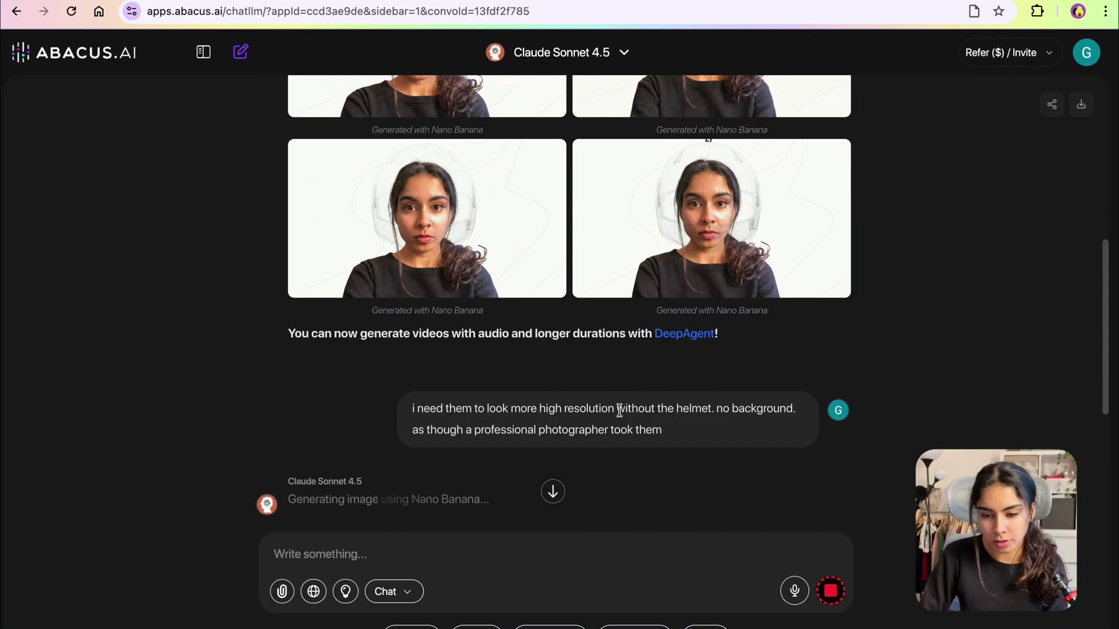
pyautogui.scroll(4, 619, 409)
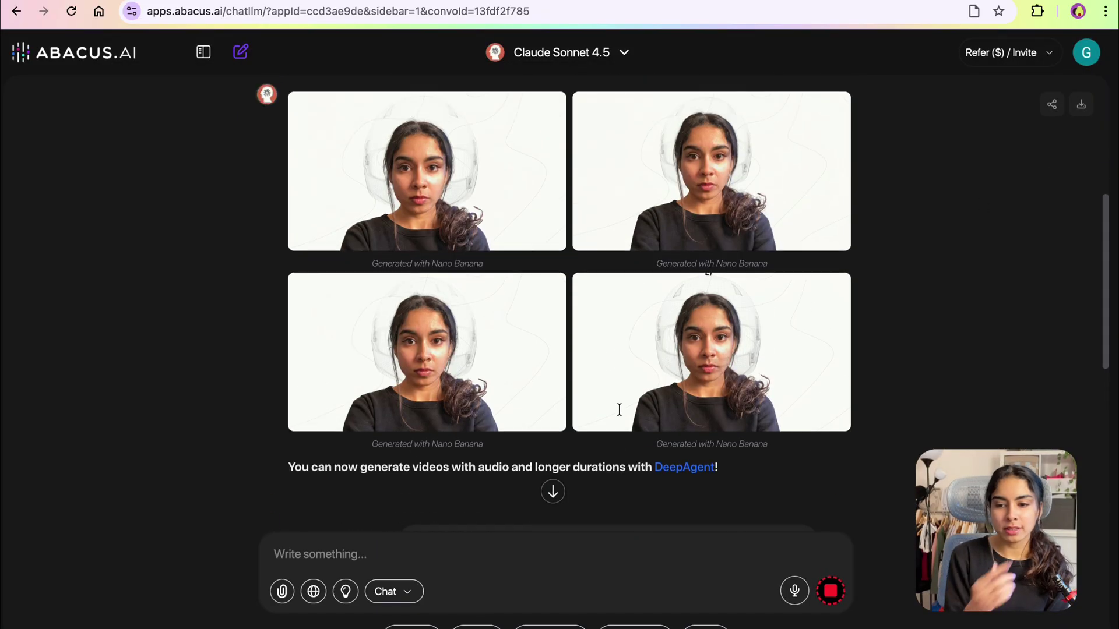
pyautogui.click(698, 287)
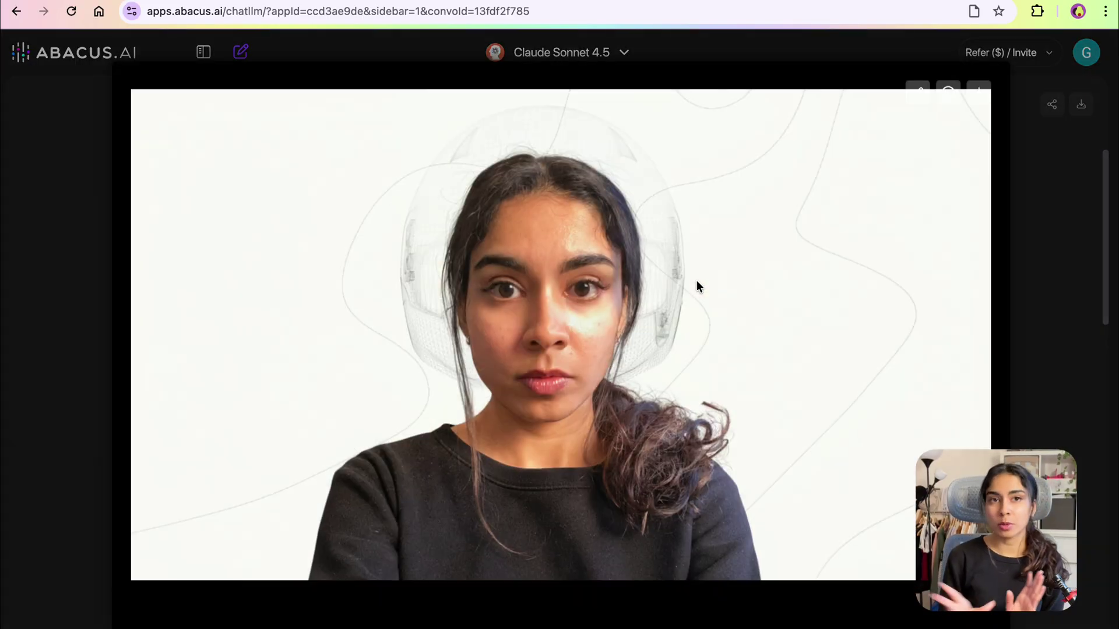
pyautogui.click(1049, 352)
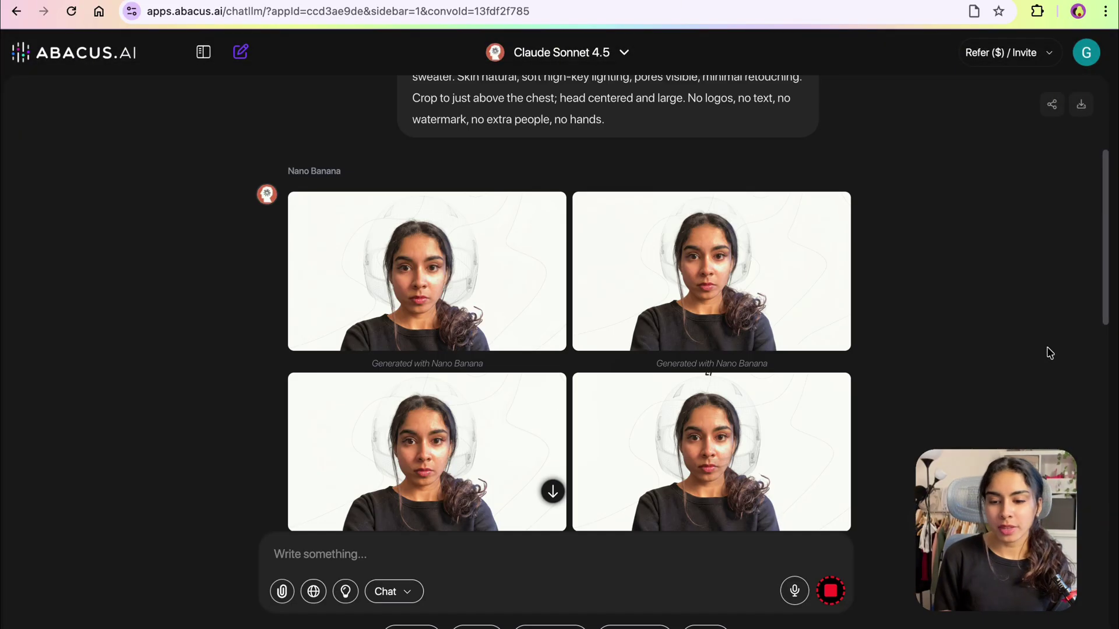
pyautogui.scroll(-10, 662, 425)
pyautogui.scroll(-8, 663, 425)
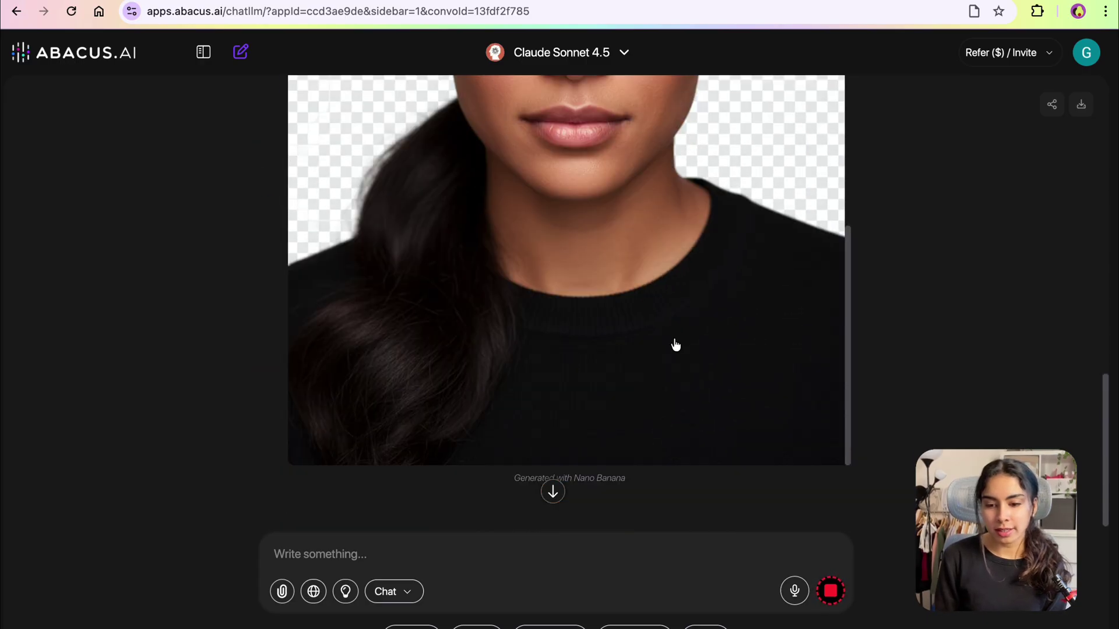
# View Claude's sweater portrait full size and download it as download (1).png.
pyautogui.click(676, 341)
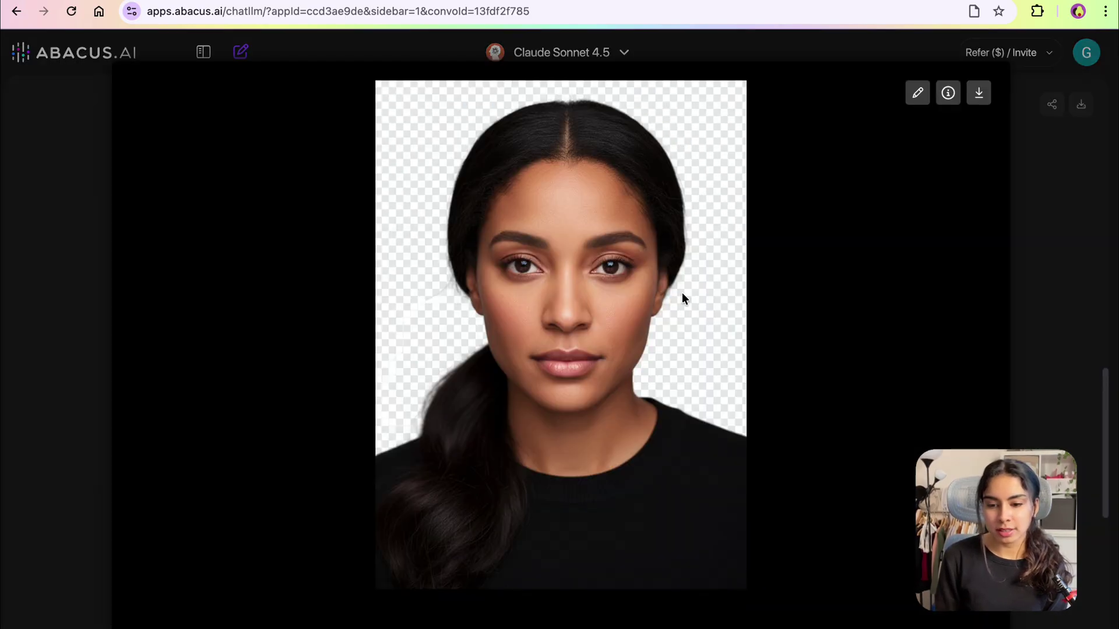
pyautogui.click(1044, 260)
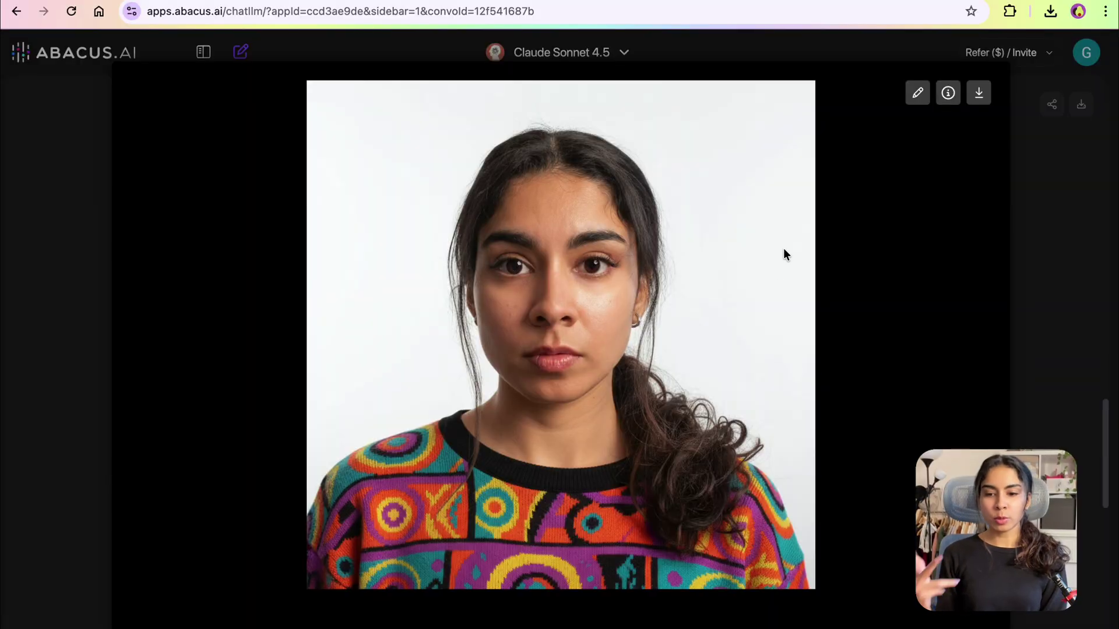
pyautogui.click(977, 95)
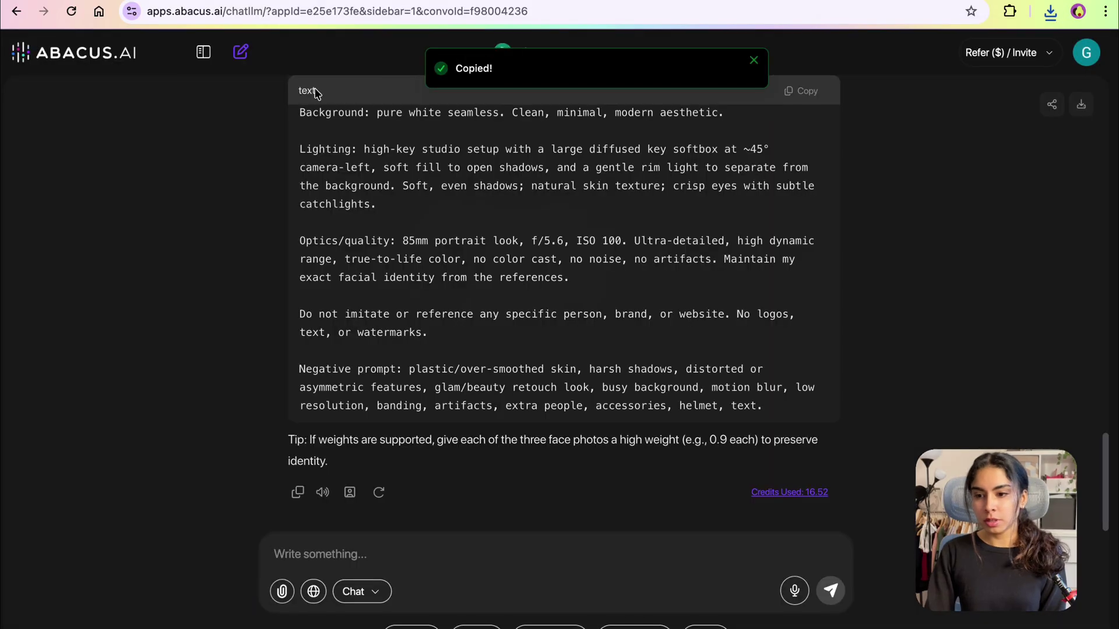
# In a new chat with Claude Sonnet 4.5, ask how to quickly convert PNG/JPEG to WebP.
pyautogui.click(240, 51)
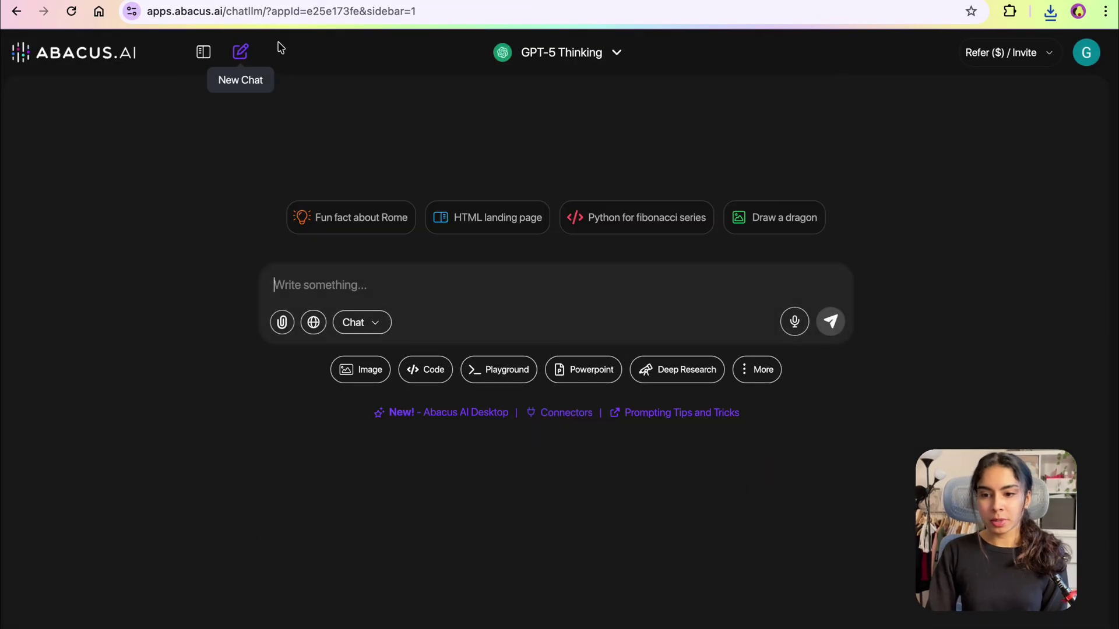
pyautogui.click(578, 63)
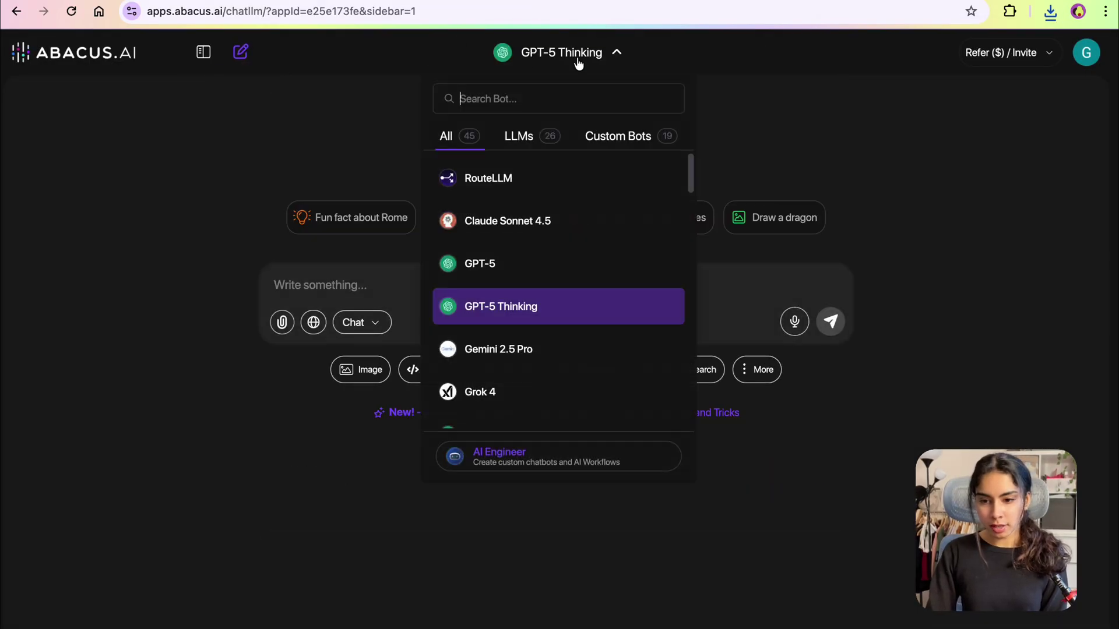
pyautogui.click(522, 223)
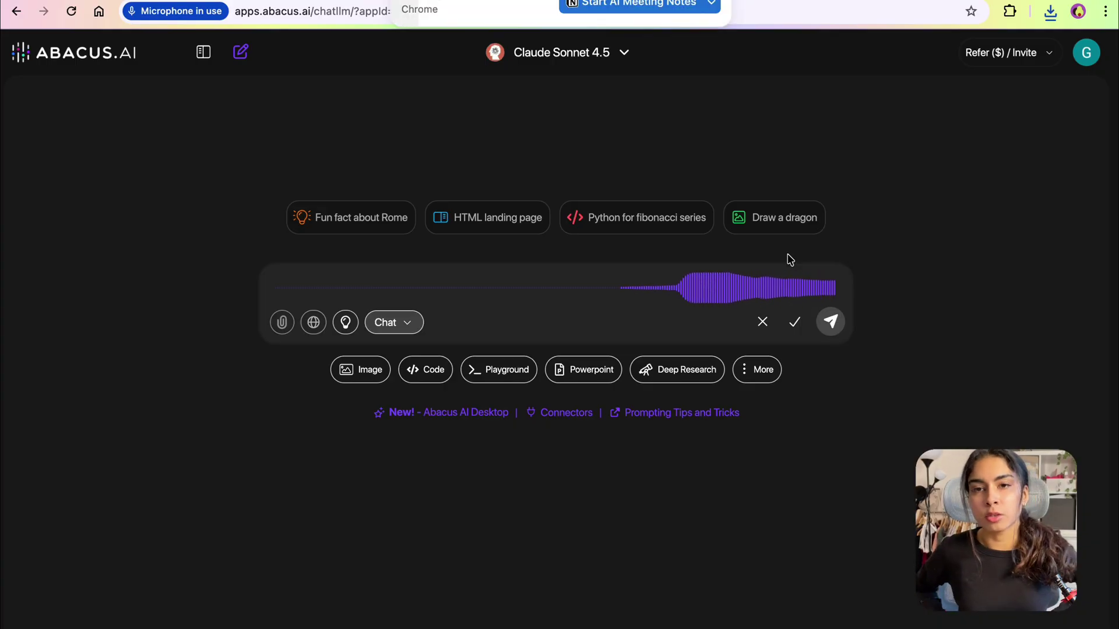
pyautogui.click(831, 322)
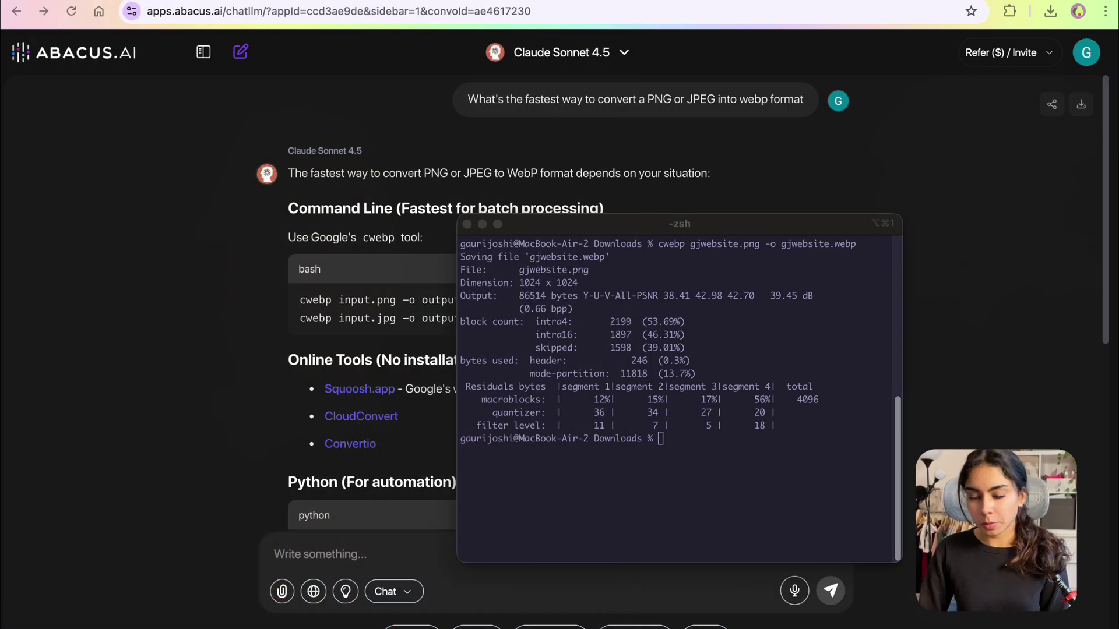
pyautogui.press('super+Tab')
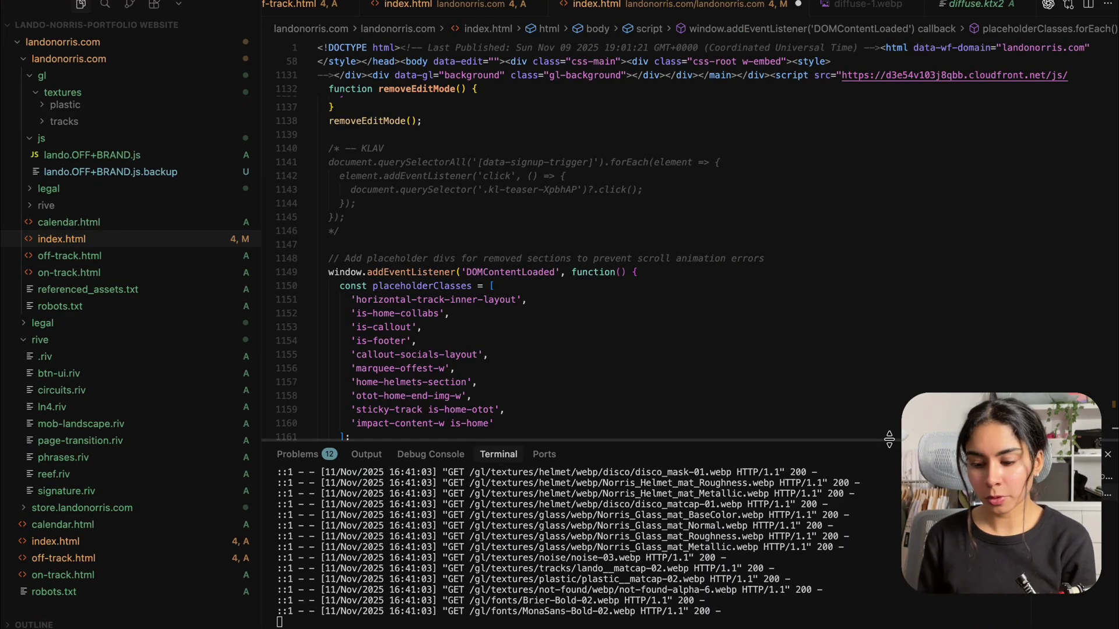
# Open a new Incognito window and load localhost:3000 to see the new face.
pyautogui.rightClick(284, 619)
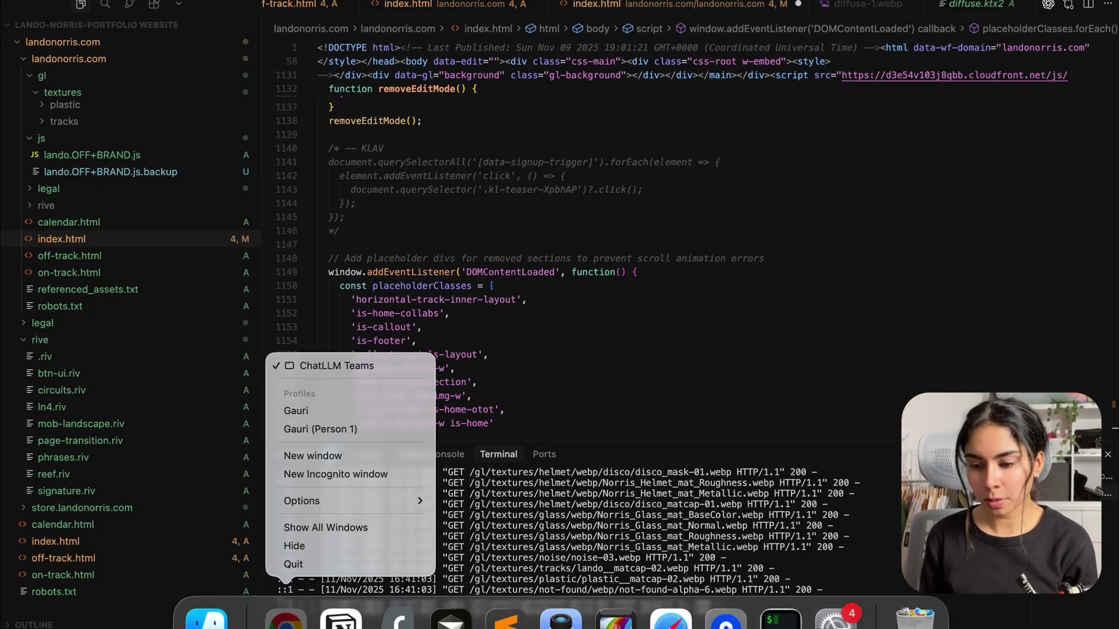
pyautogui.click(336, 474)
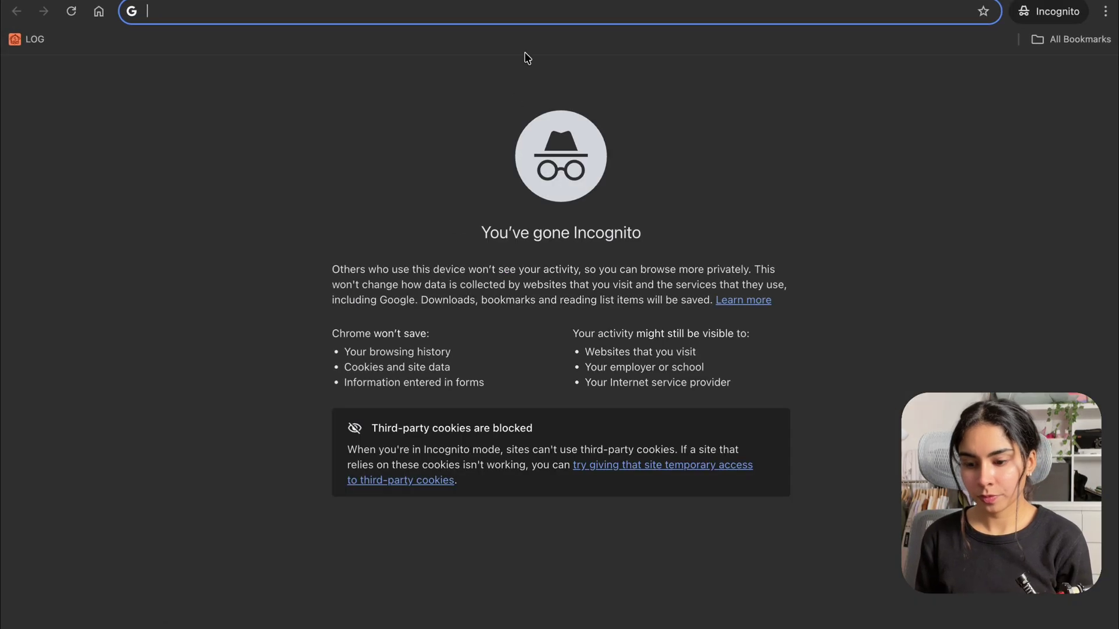
pyautogui.write('local')
pyautogui.press('Right')
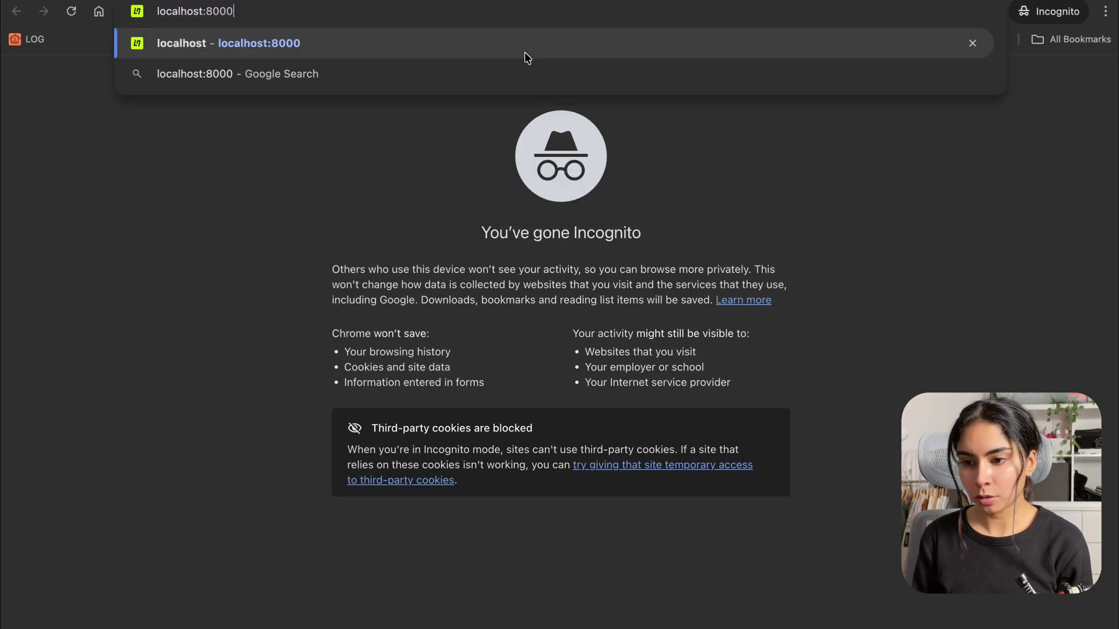
pyautogui.press('BackSpace')
pyautogui.write('3')
pyautogui.press('Return')
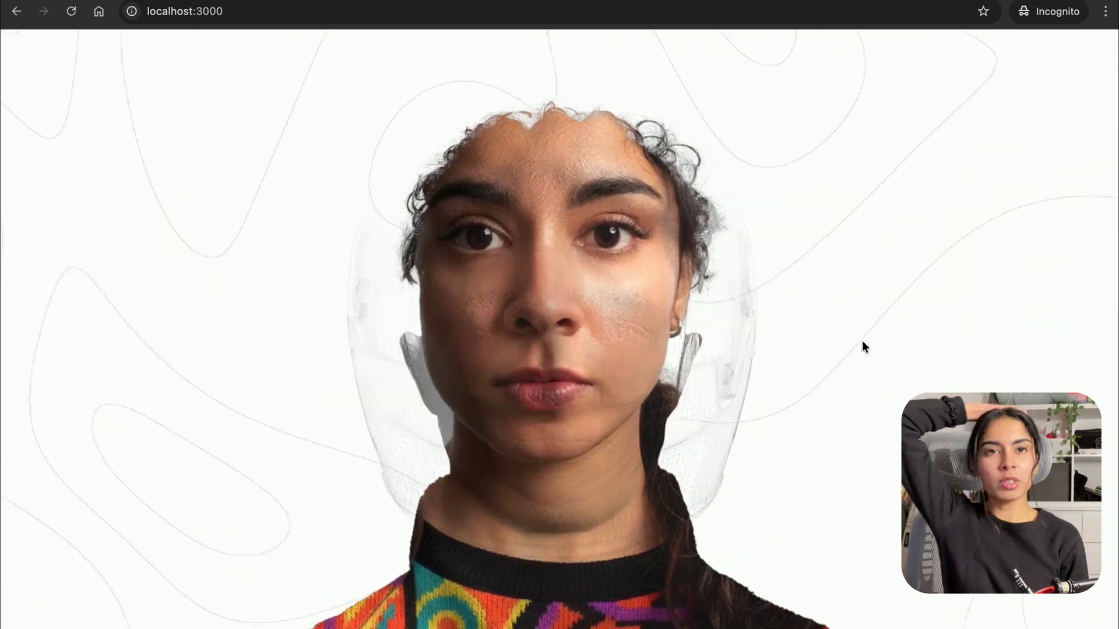
pyautogui.press('super+Tab')
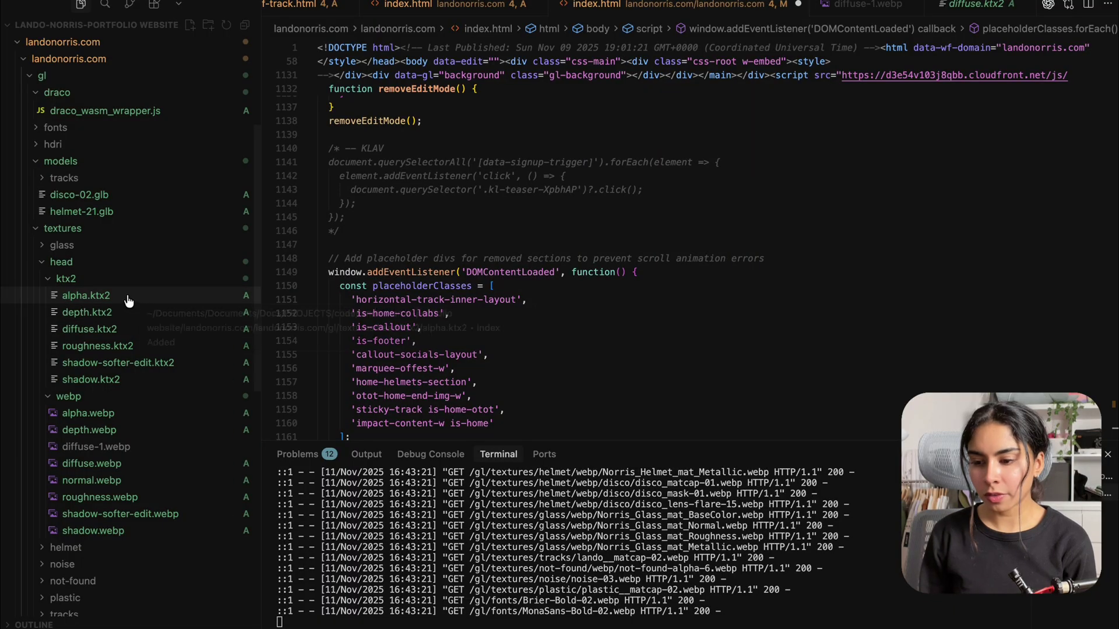
# Open alpha.ktx2, then preview the head's depth, normal and roughness webp maps.
pyautogui.click(110, 301)
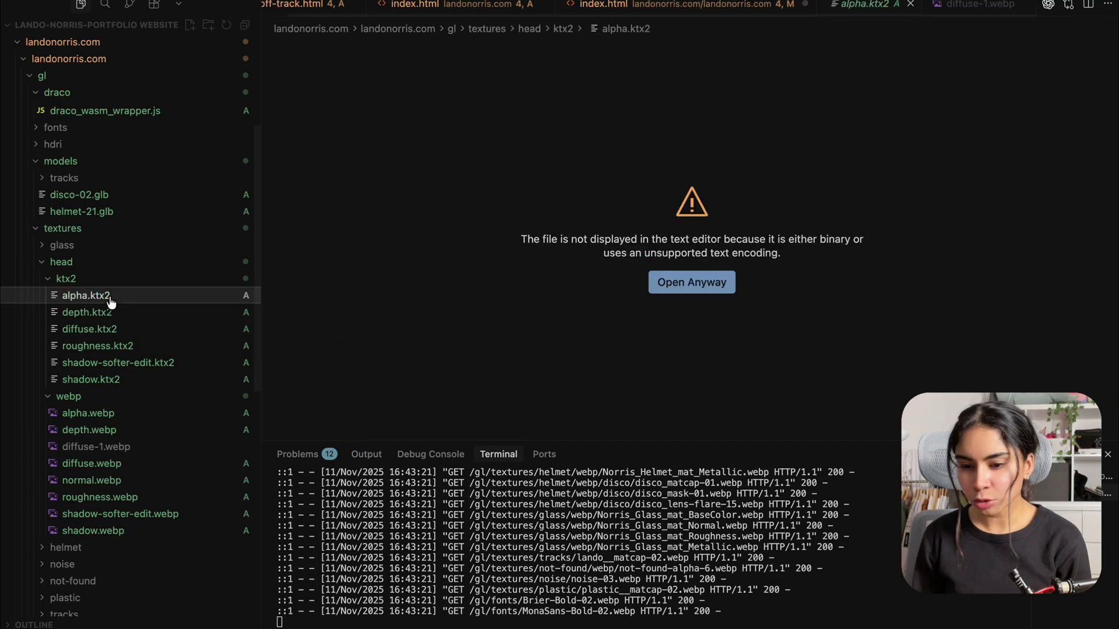
pyautogui.press('super+Tab')
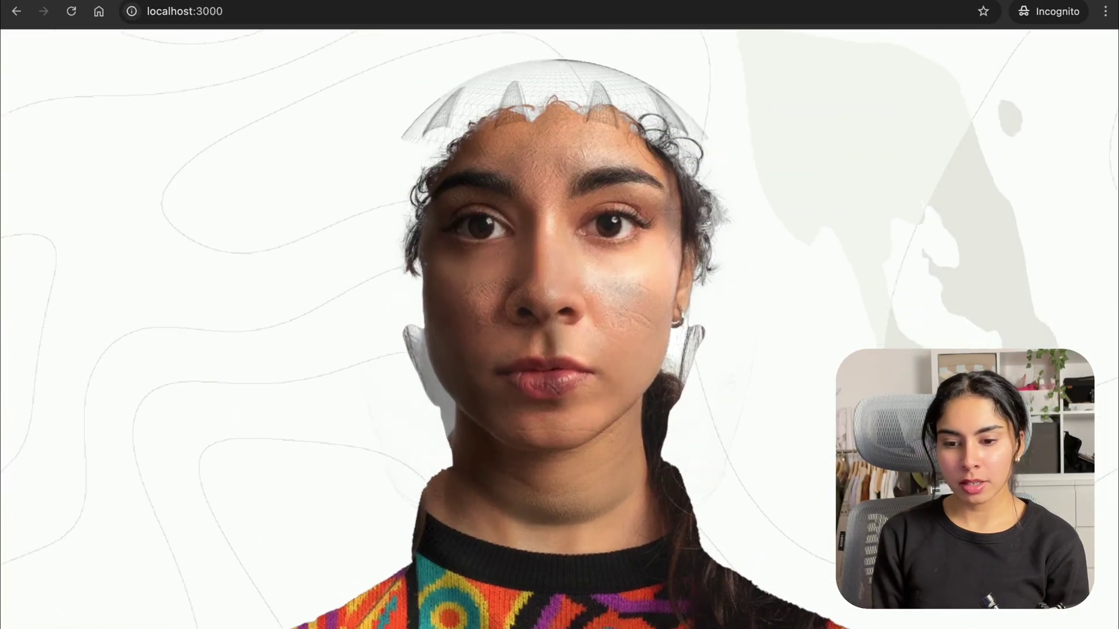
pyautogui.press('super+Tab')
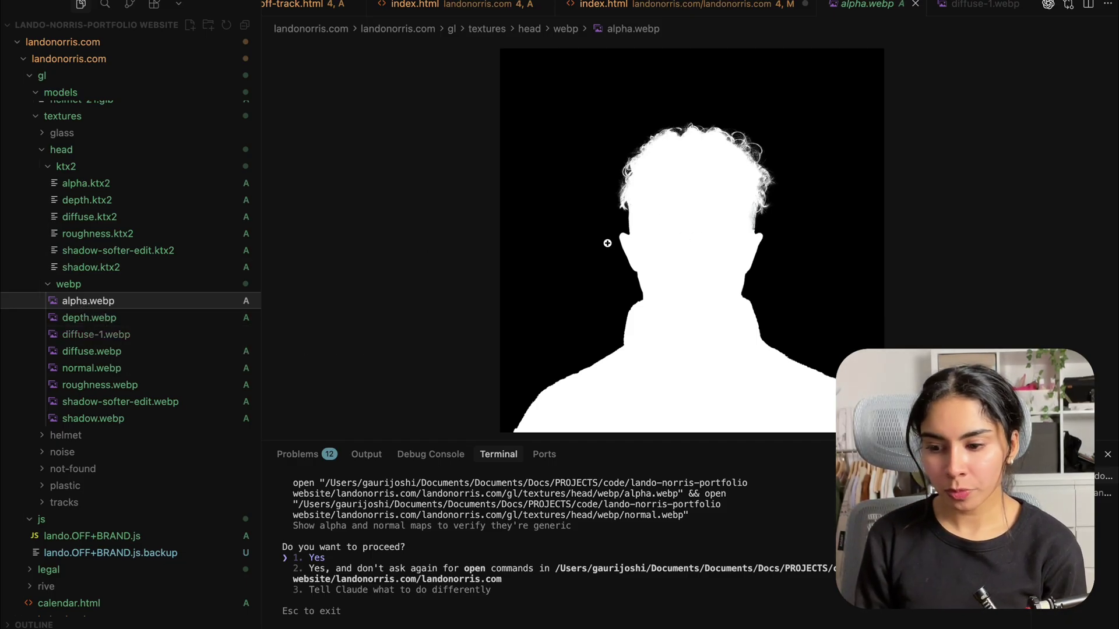
pyautogui.click(85, 320)
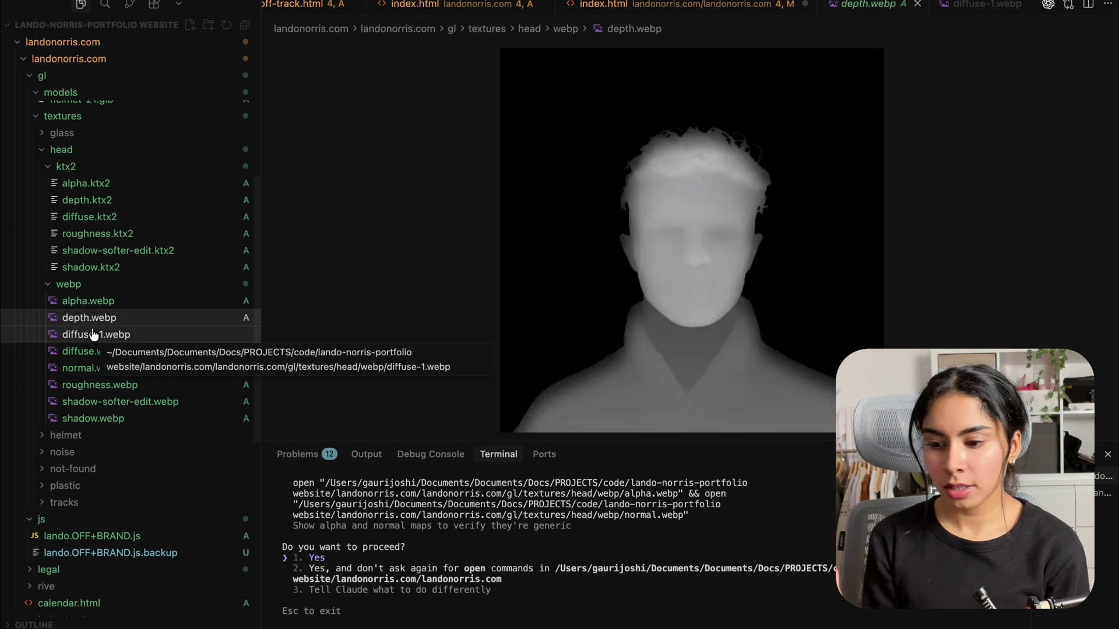
pyautogui.click(93, 368)
pyautogui.click(103, 386)
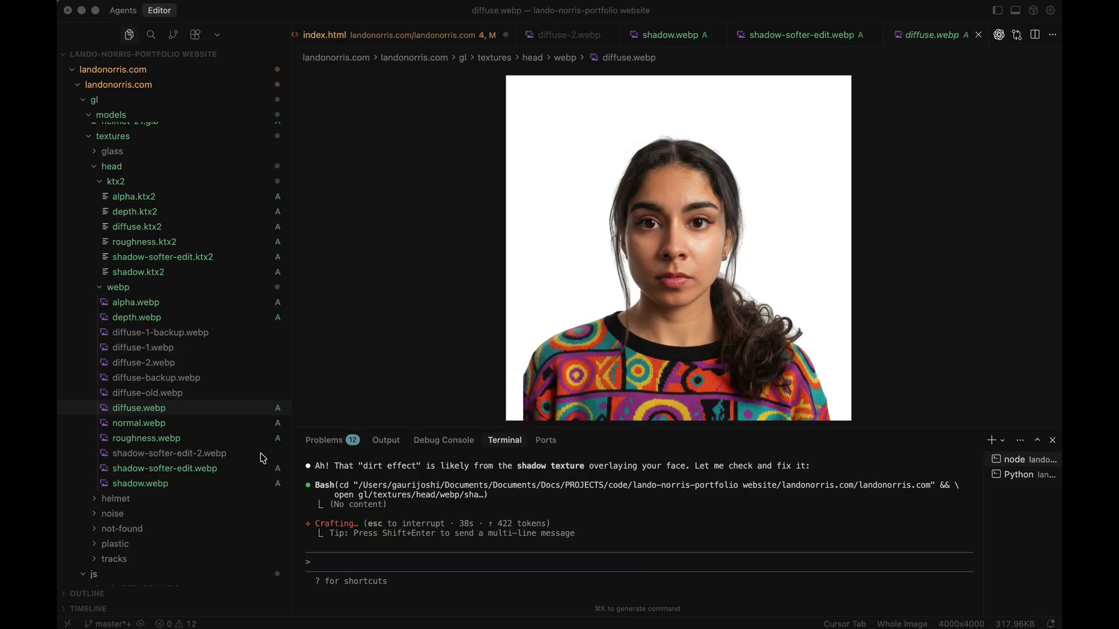
# Check the new sweater portrait in diffuse.webp, then set Canva's download to include all pages.
pyautogui.scroll(3, 979, 564)
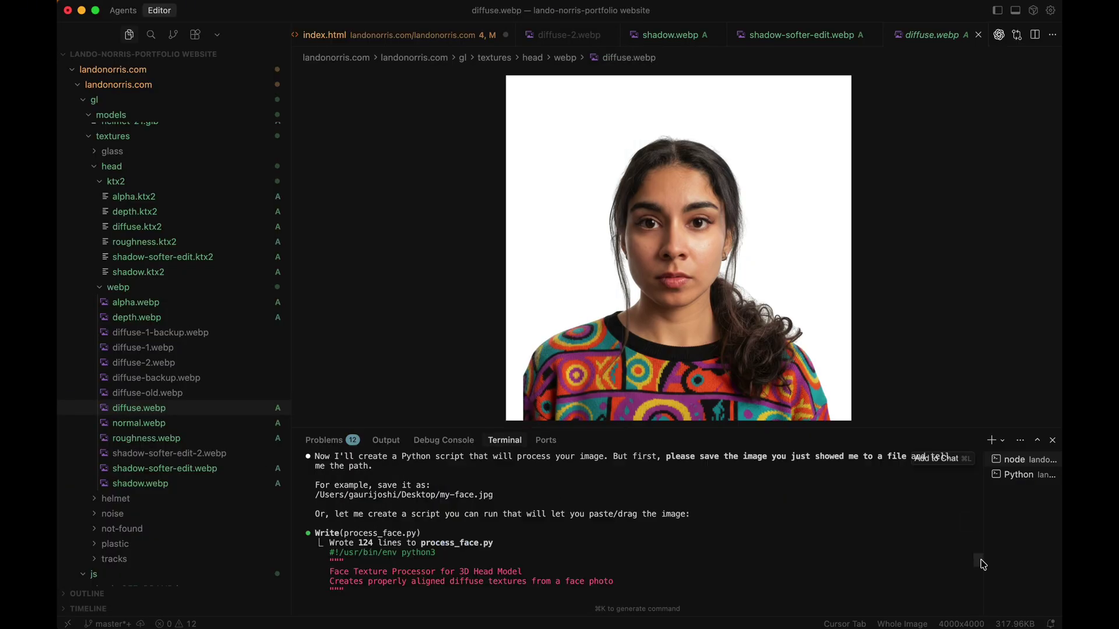
pyautogui.scroll(-3, 983, 564)
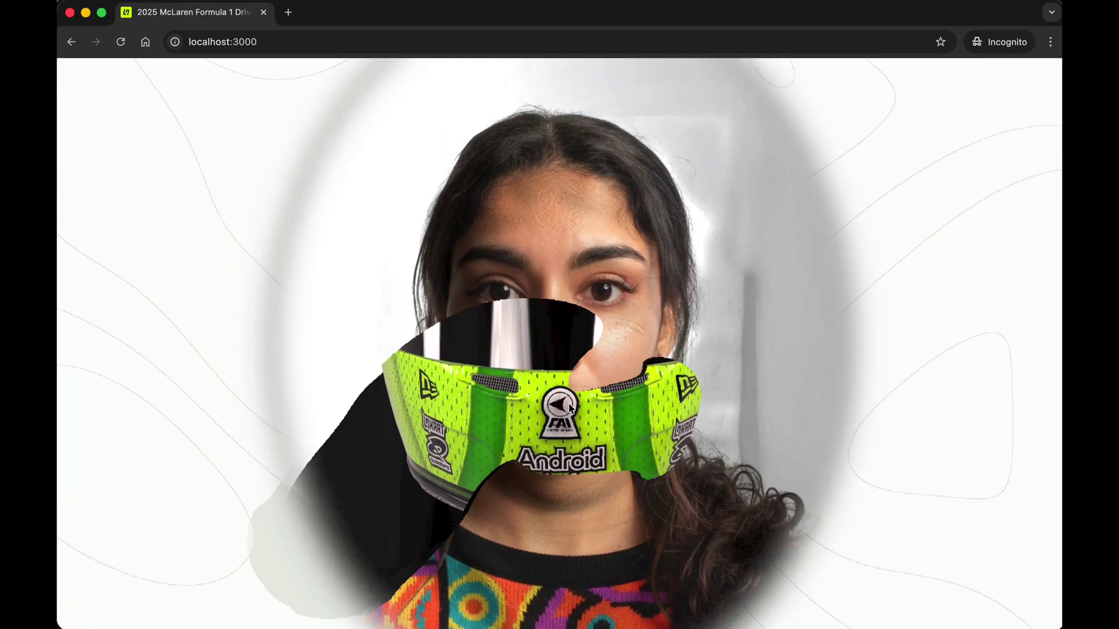
pyautogui.press('super+Tab')
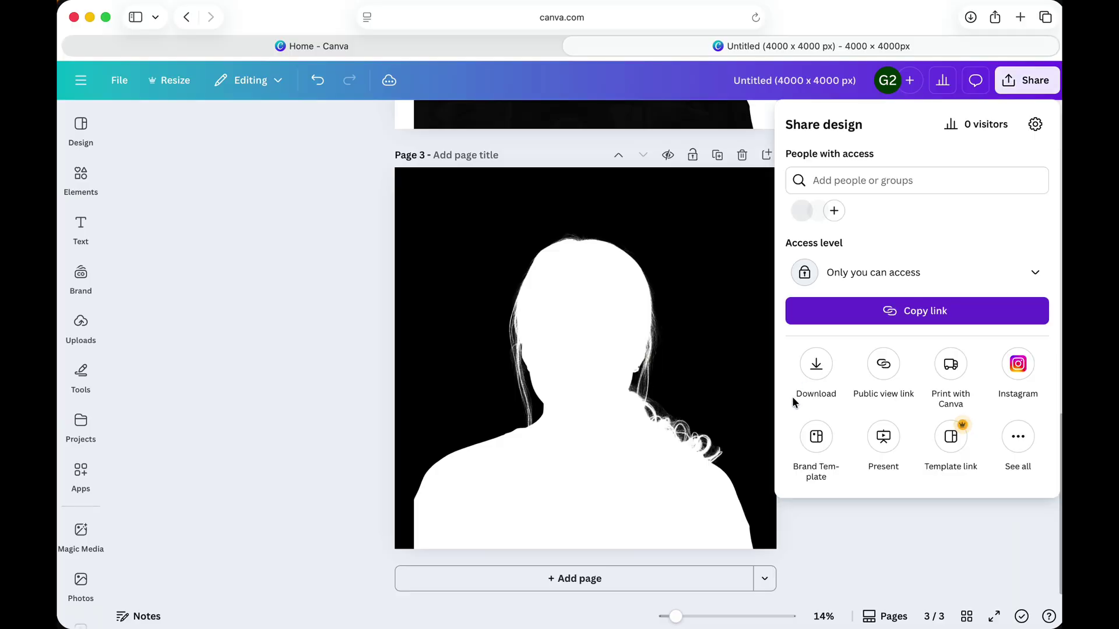
pyautogui.click(816, 366)
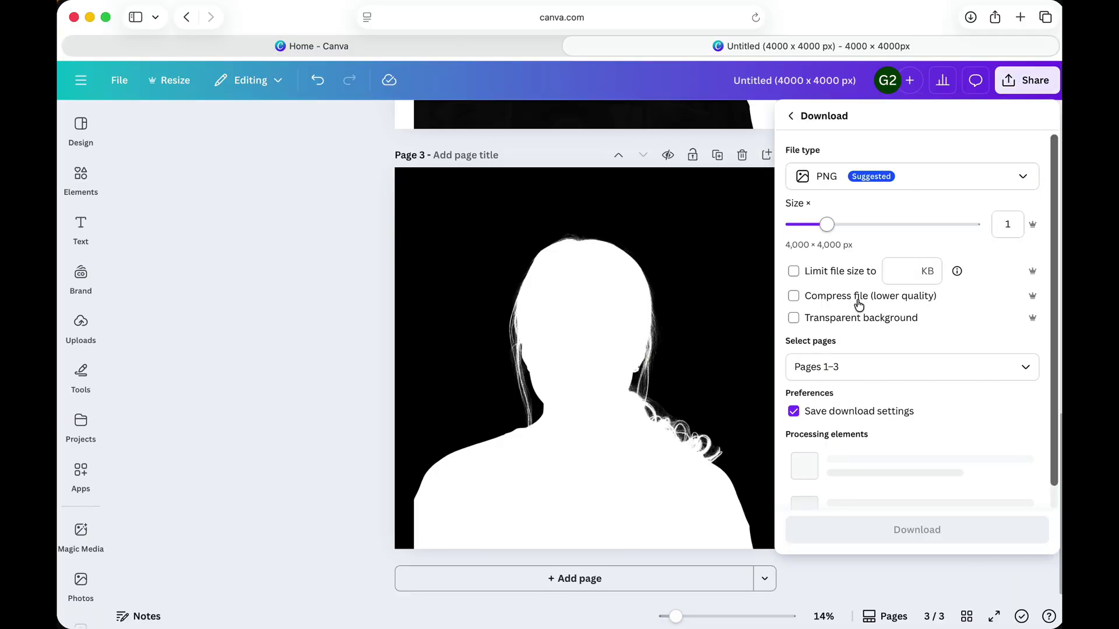
pyautogui.click(844, 368)
pyautogui.click(822, 460)
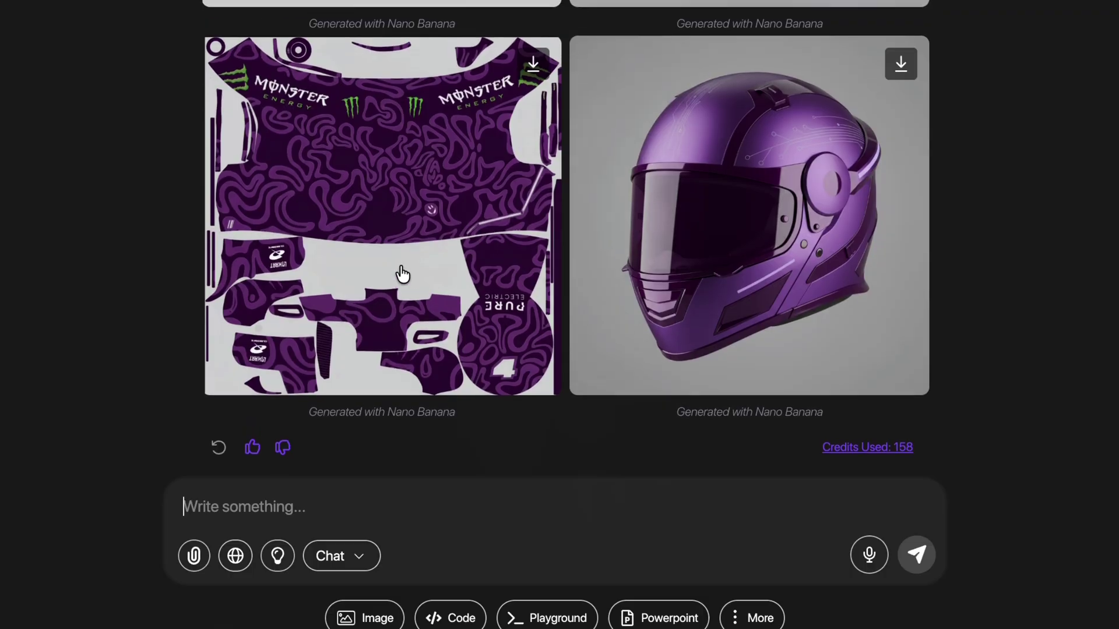
# Review the purple Monster Energy helmet designs, then erase the brushed McLaren logo and add a text box.
pyautogui.scroll(10, 401, 274)
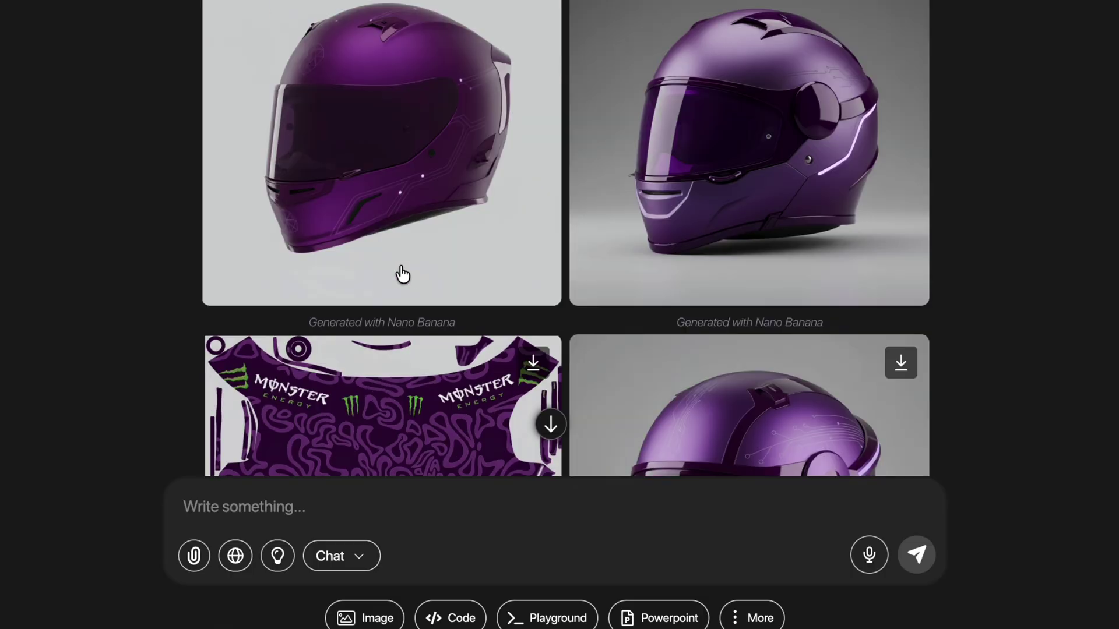
pyautogui.scroll(-10, 402, 274)
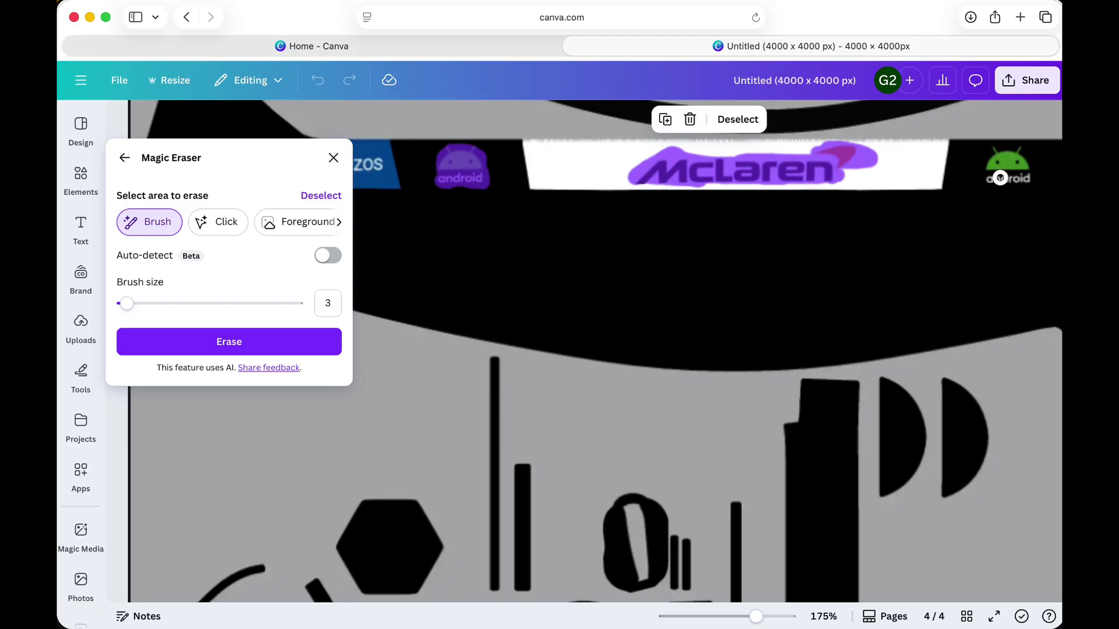
pyautogui.click(229, 342)
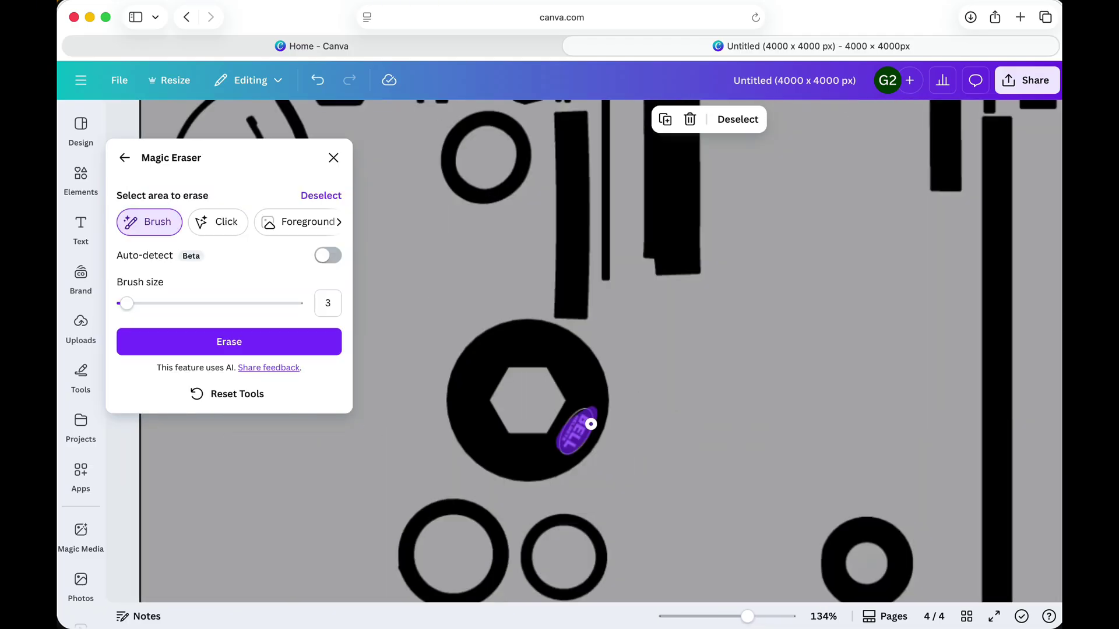
pyautogui.click(229, 341)
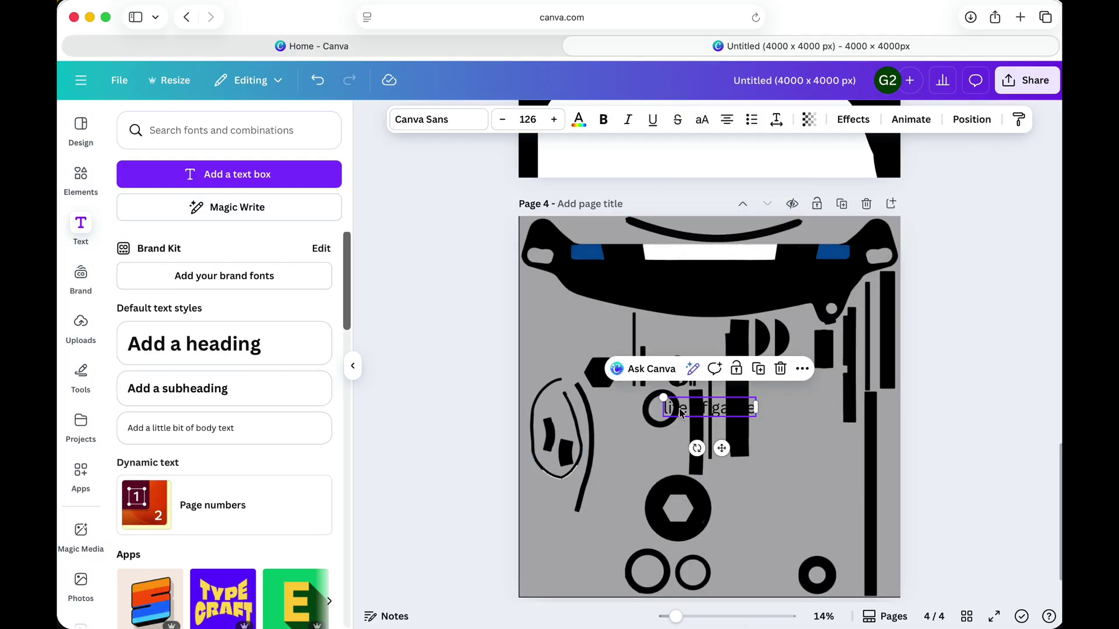